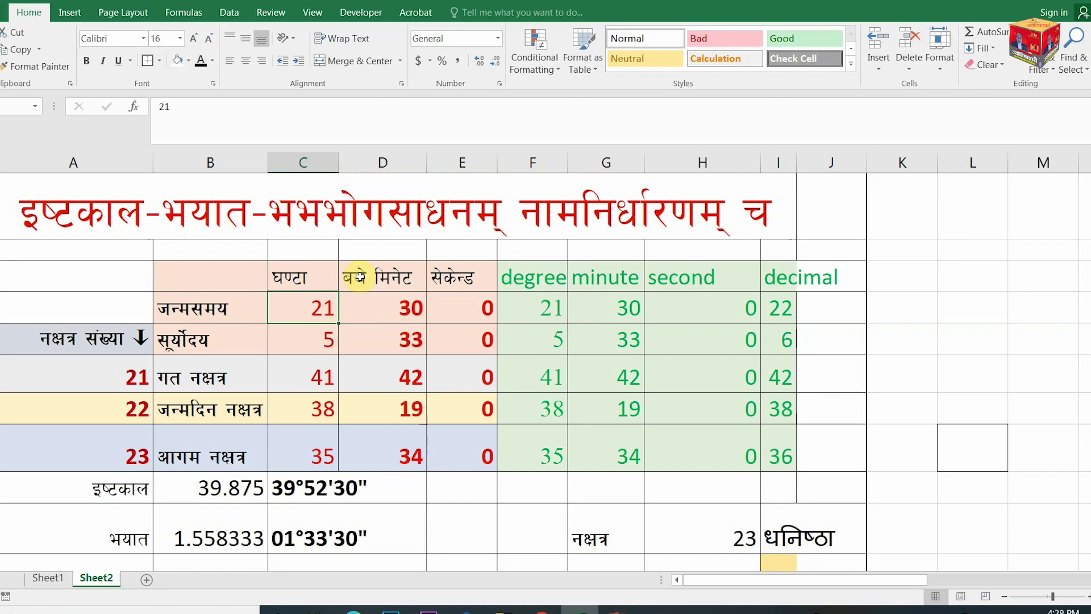
# Set the birth time (जन्मसमय) hour in the first table to 10.
pyautogui.scroll(-1, 359, 277)
pyautogui.scroll(1, 359, 278)
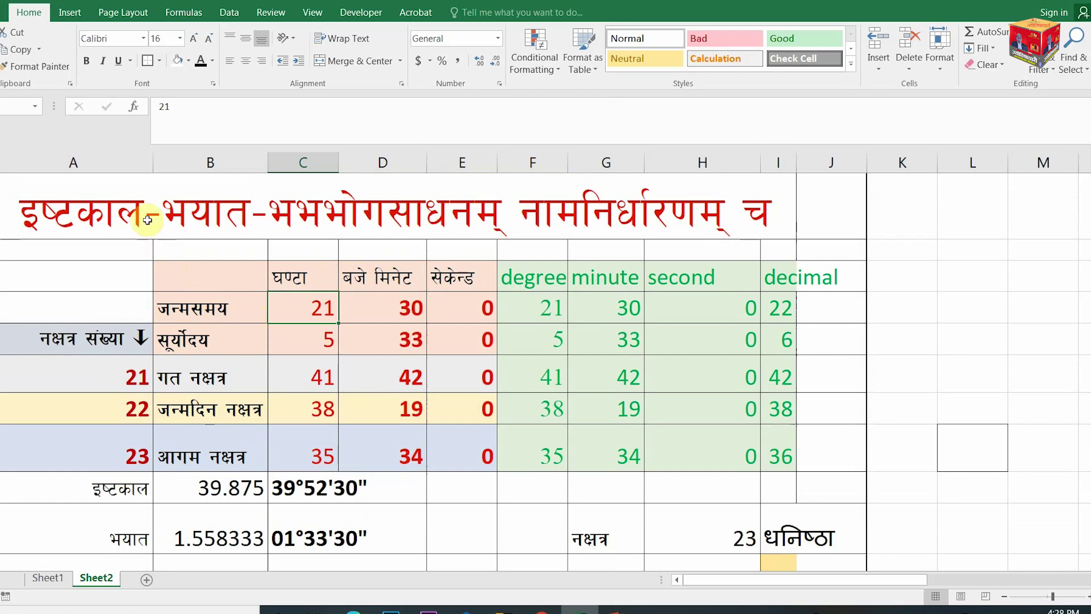
pyautogui.click(319, 340)
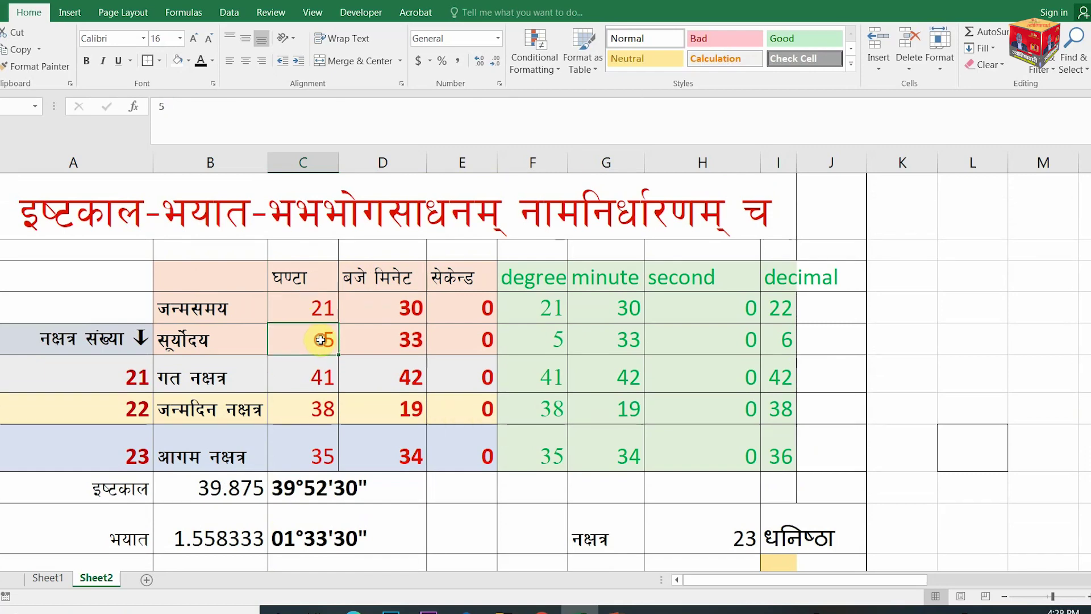
pyautogui.click(302, 314)
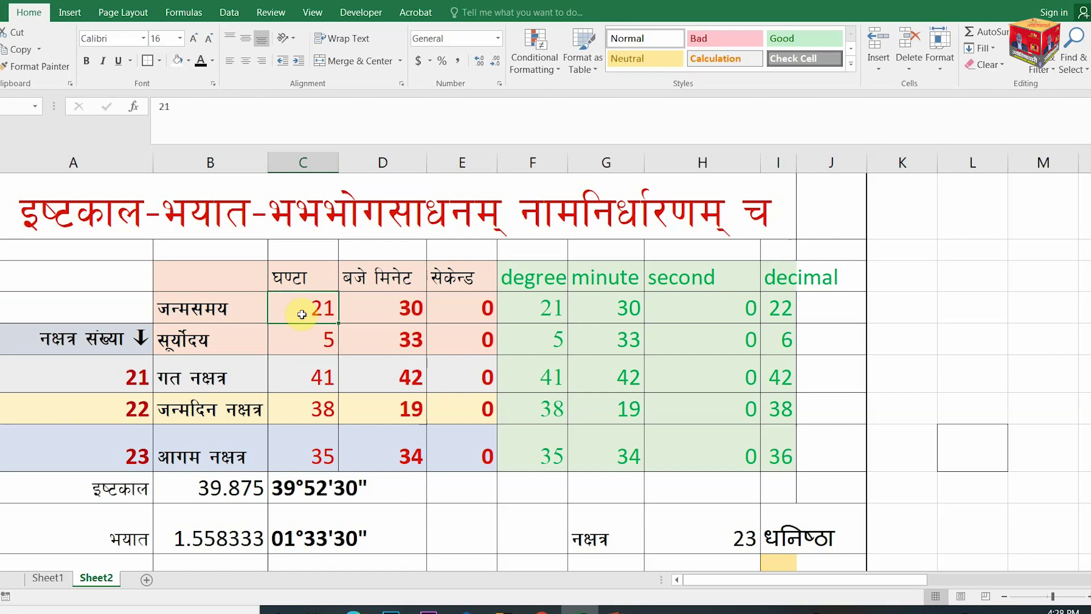
pyautogui.write('10')
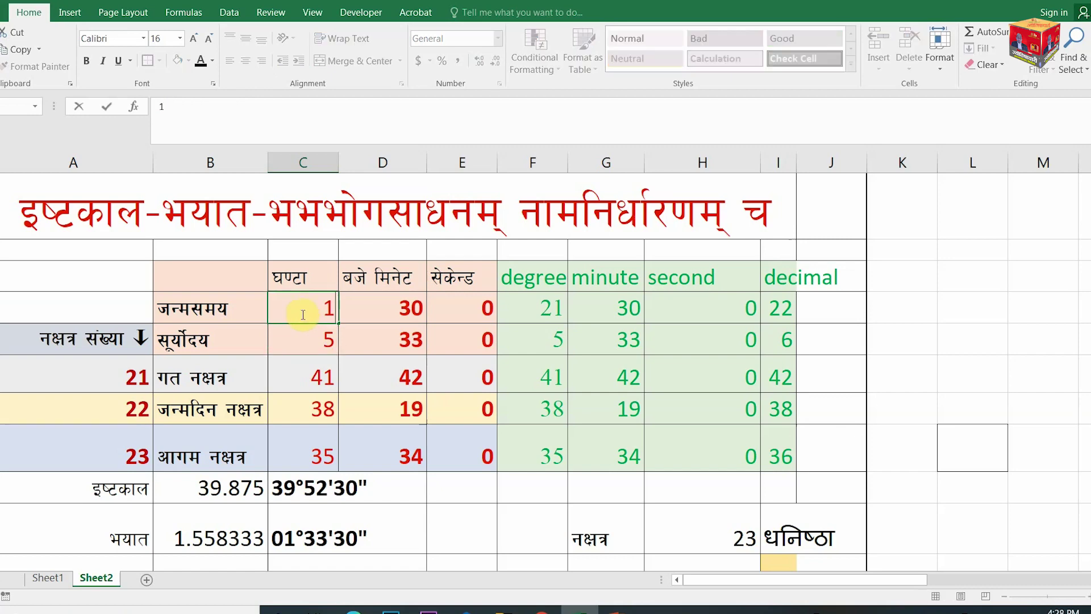
pyautogui.click(383, 375)
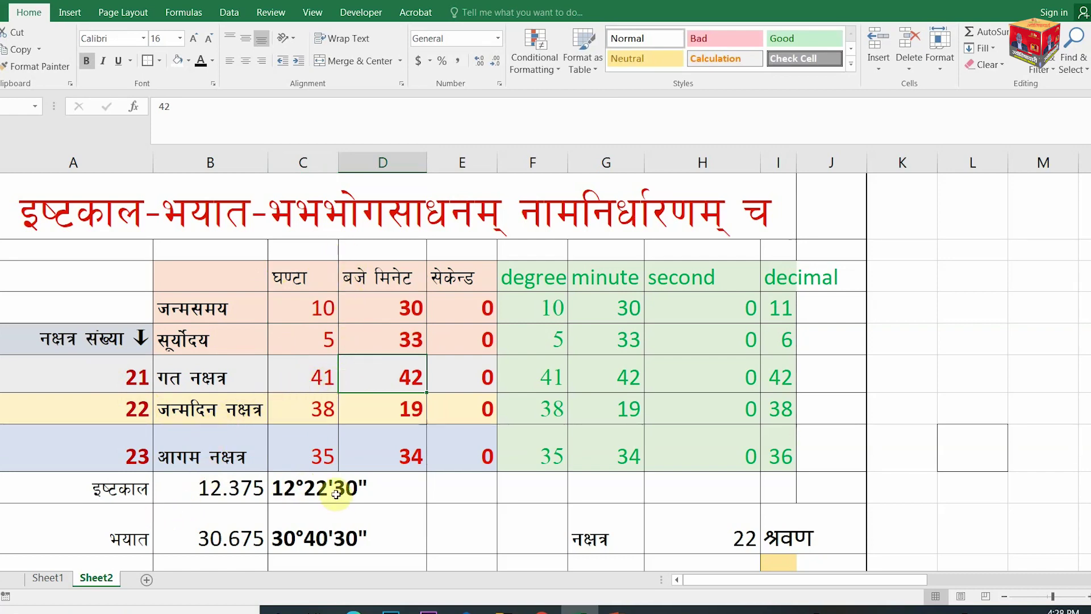
# Widen column I until the नामाक्षर label and the decimal values fit.
pyautogui.scroll(-1, 336, 493)
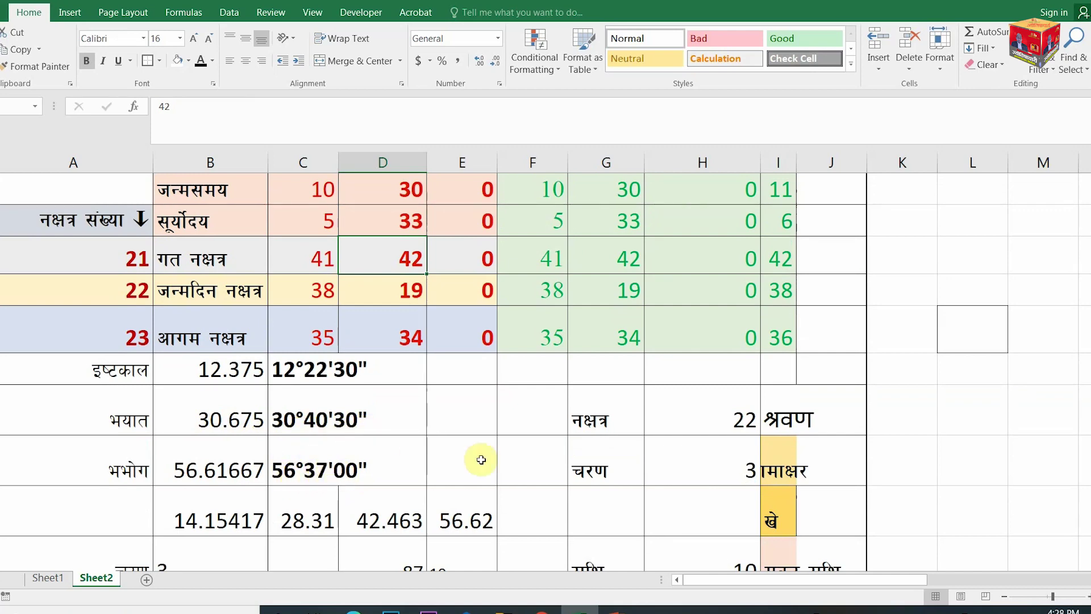
pyautogui.scroll(-1, 785, 498)
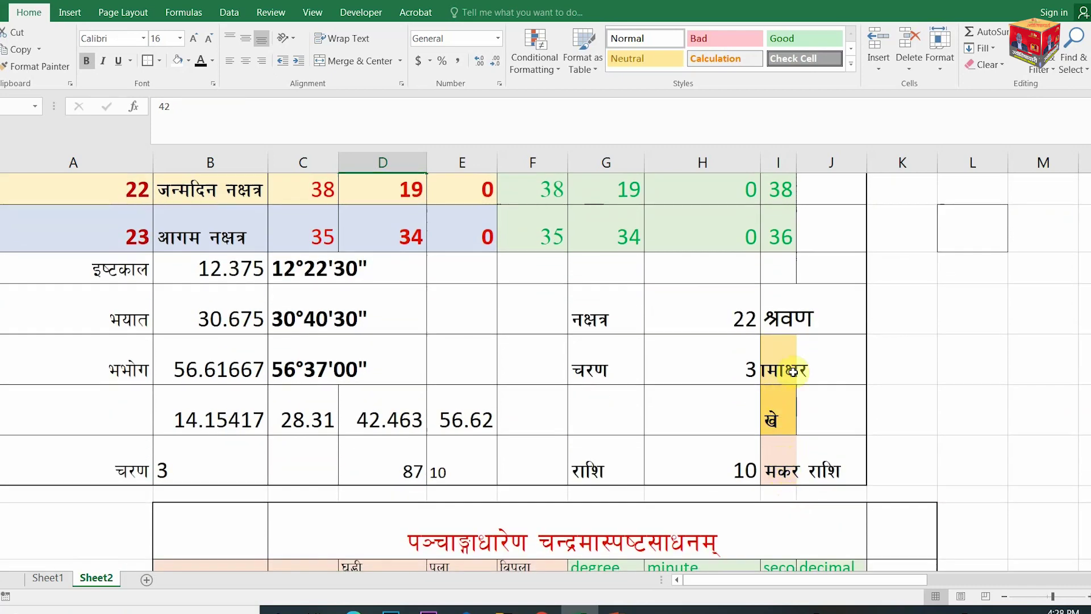
pyautogui.moveTo(796, 163); pyautogui.dragTo(821, 163)
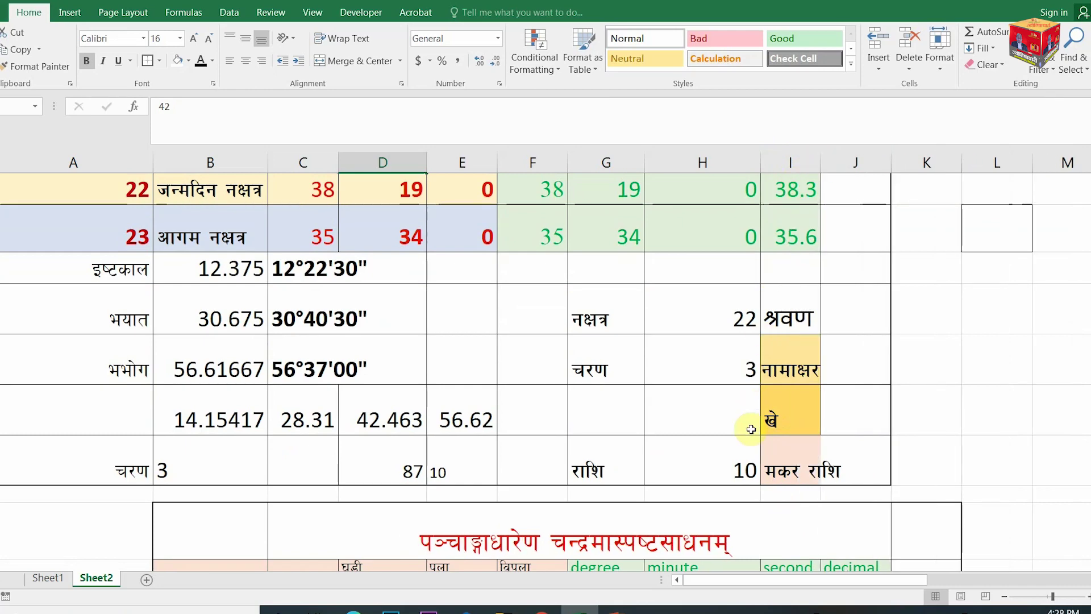
pyautogui.scroll(1, 594, 426)
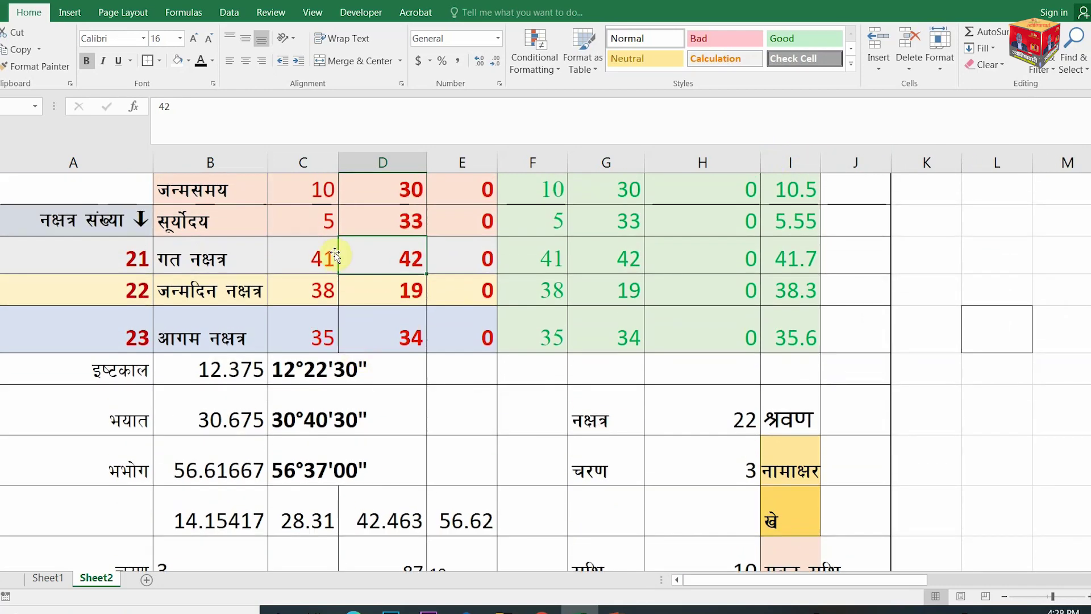
pyautogui.scroll(1, 335, 277)
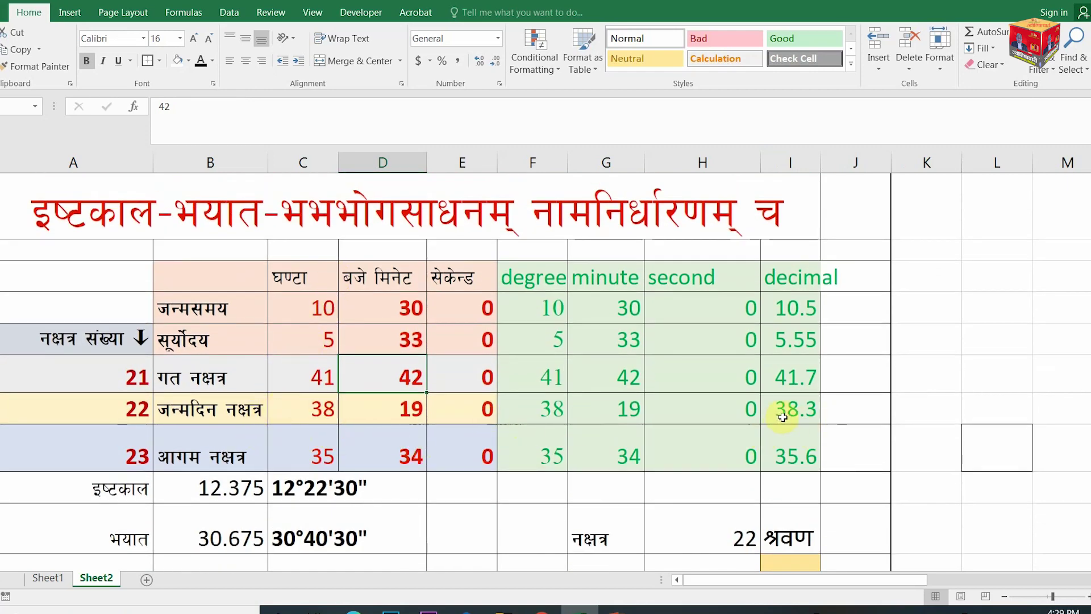
# Try to link the भयात decimal cell J17 to the calculated भयात value in the upper table, and restore its original formula.
pyautogui.scroll(-3, 783, 417)
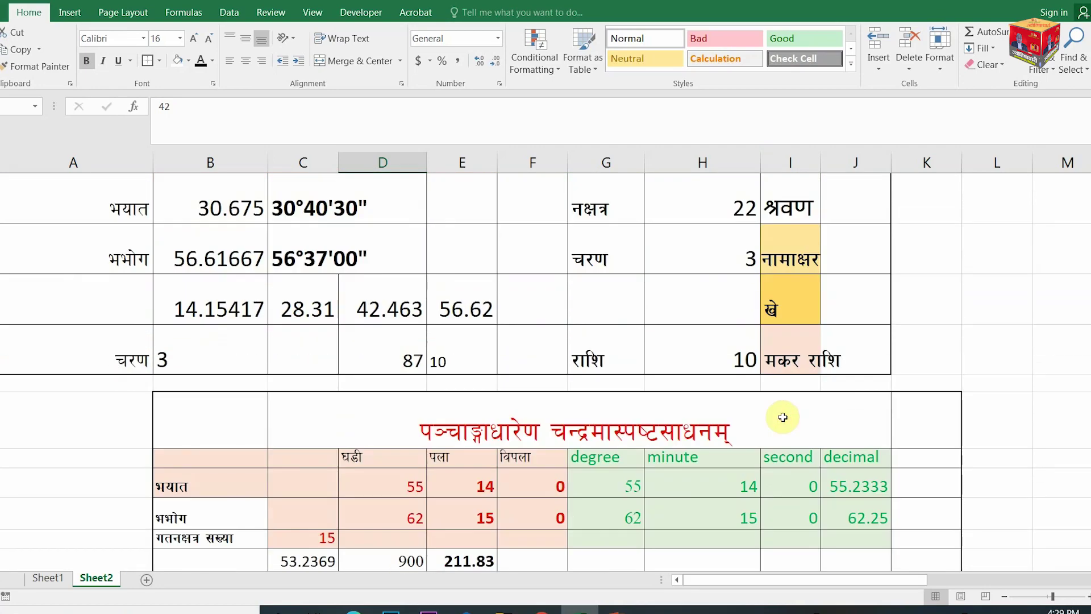
pyautogui.scroll(-3, 783, 417)
pyautogui.click(864, 328)
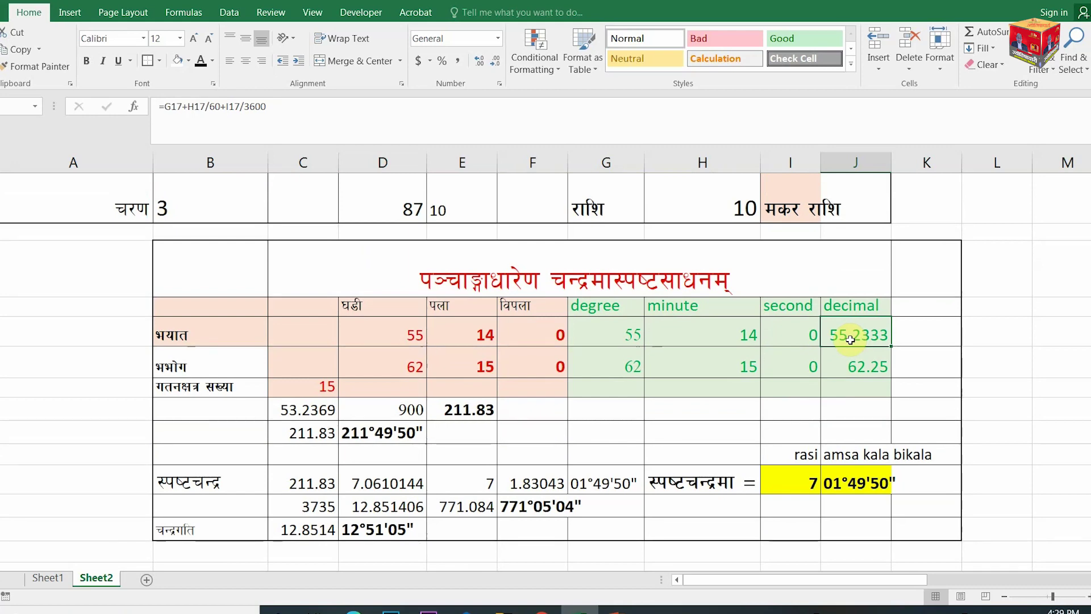
pyautogui.write('=')
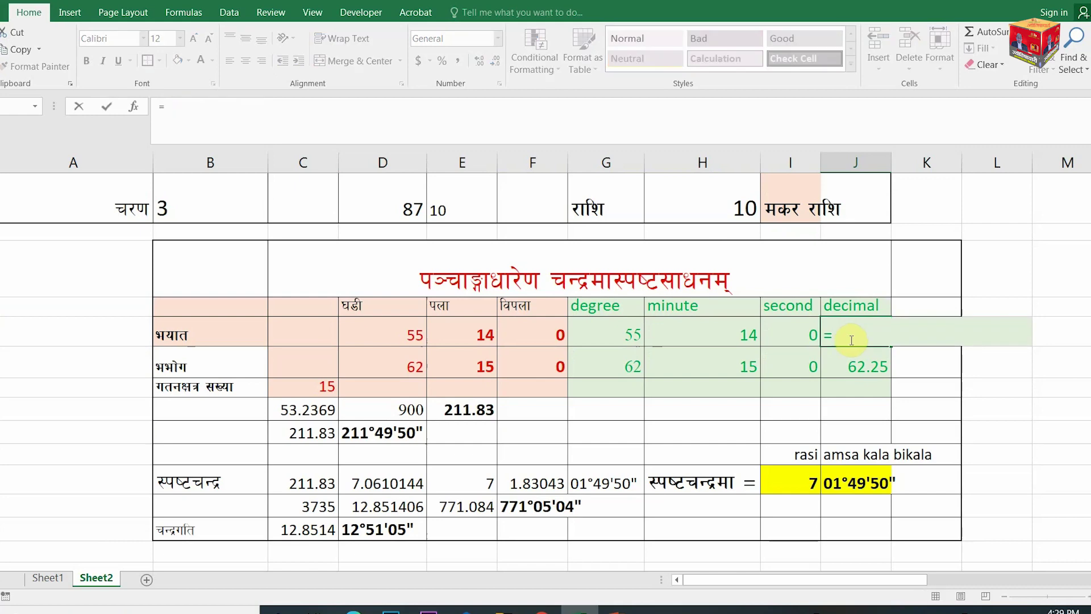
pyautogui.scroll(4, 851, 339)
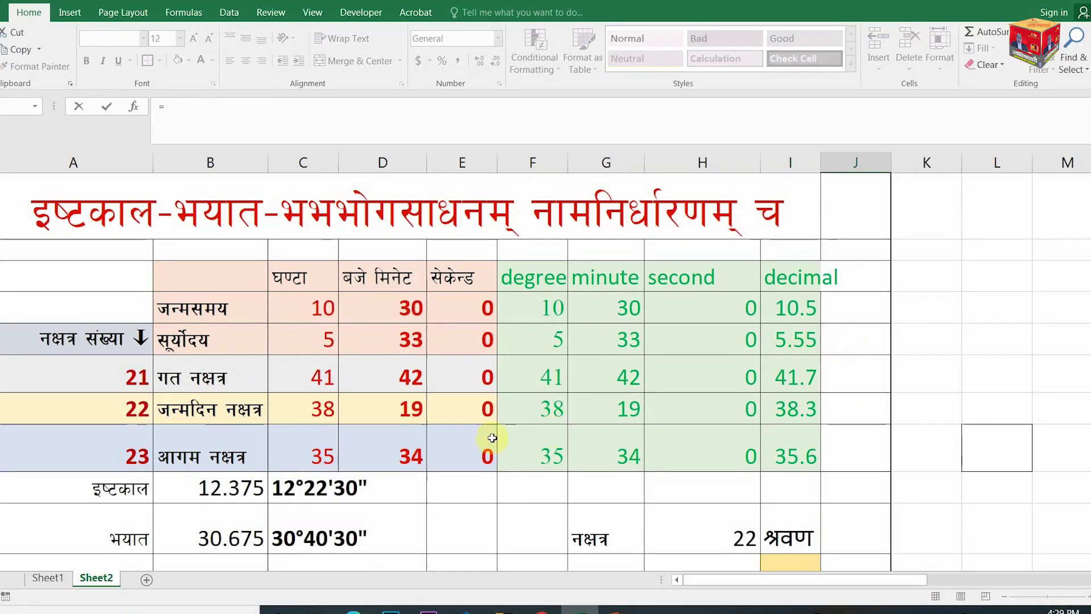
pyautogui.scroll(-1, 497, 495)
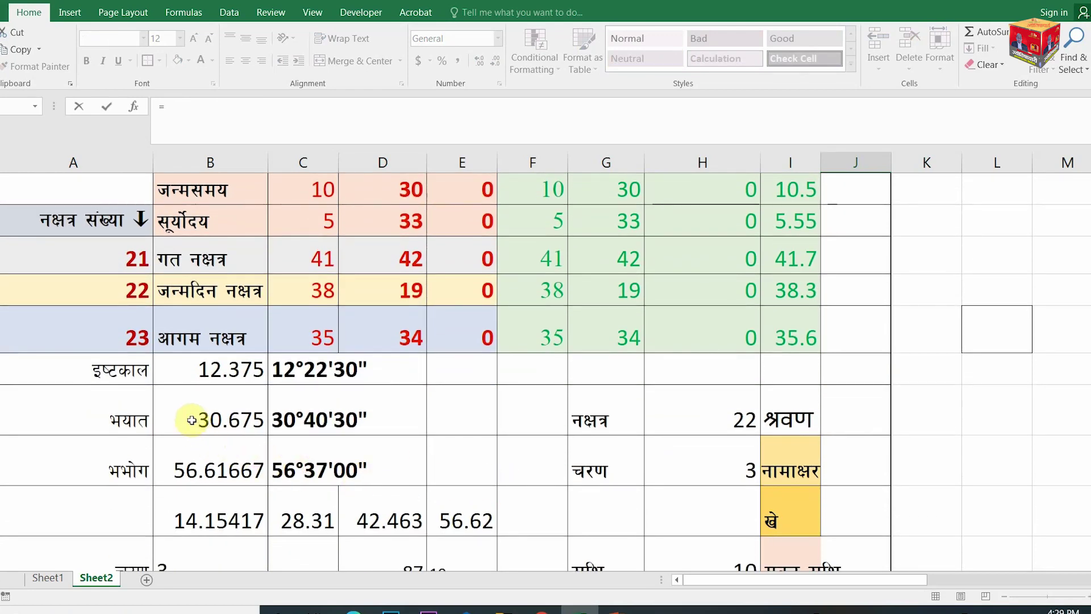
pyautogui.click(191, 420)
pyautogui.press('Escape')
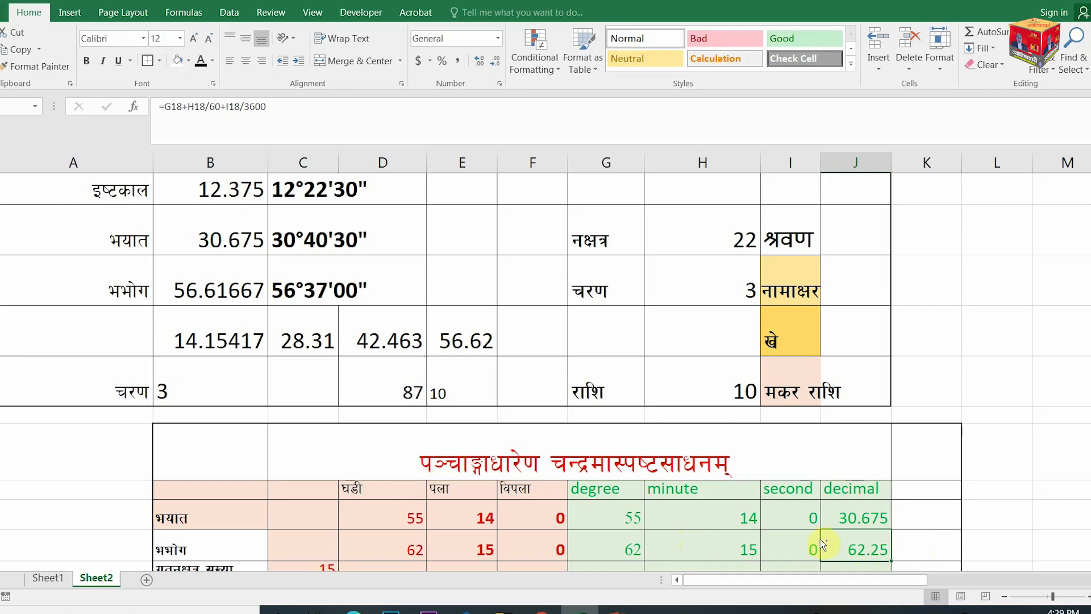
pyautogui.press('Up')
pyautogui.hotkey('ctrl', 'v')
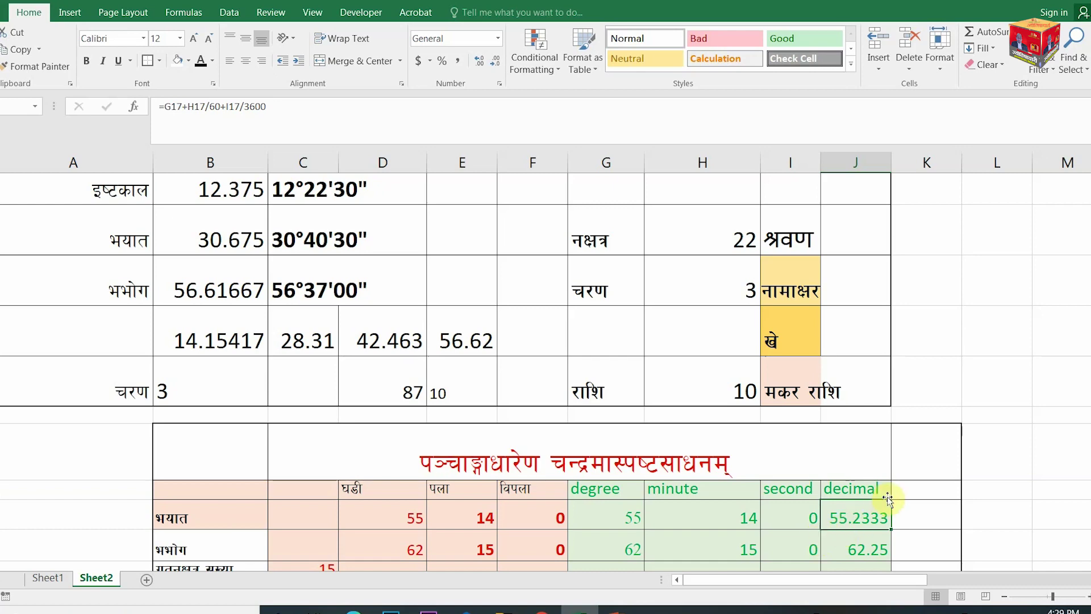
# Set the भयात row of the moon position table to 45 घडी and 10 पला.
pyautogui.scroll(-1, 434, 466)
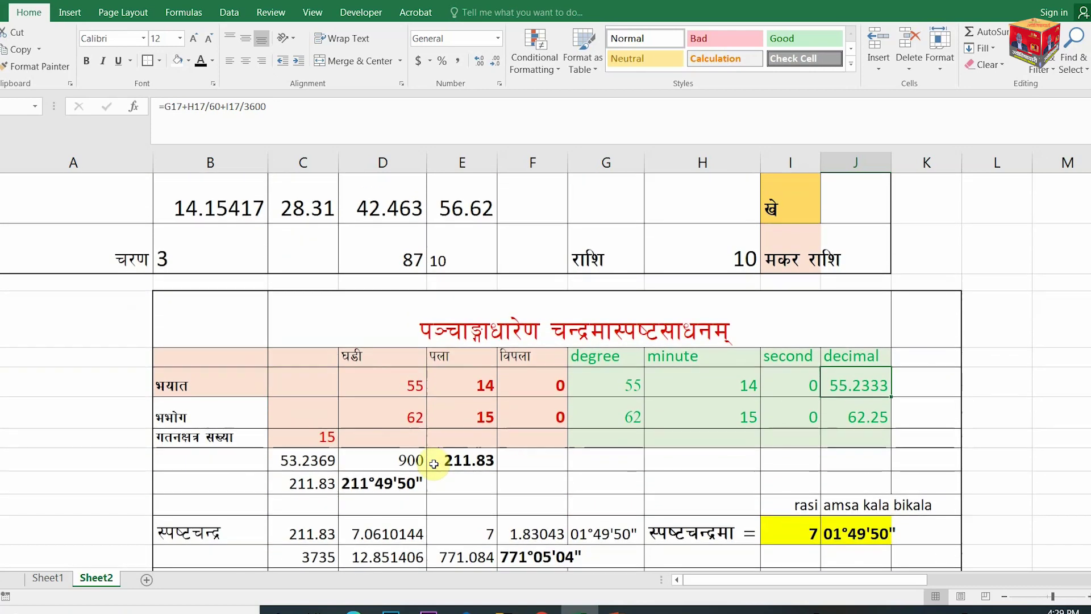
pyautogui.scroll(-1, 434, 463)
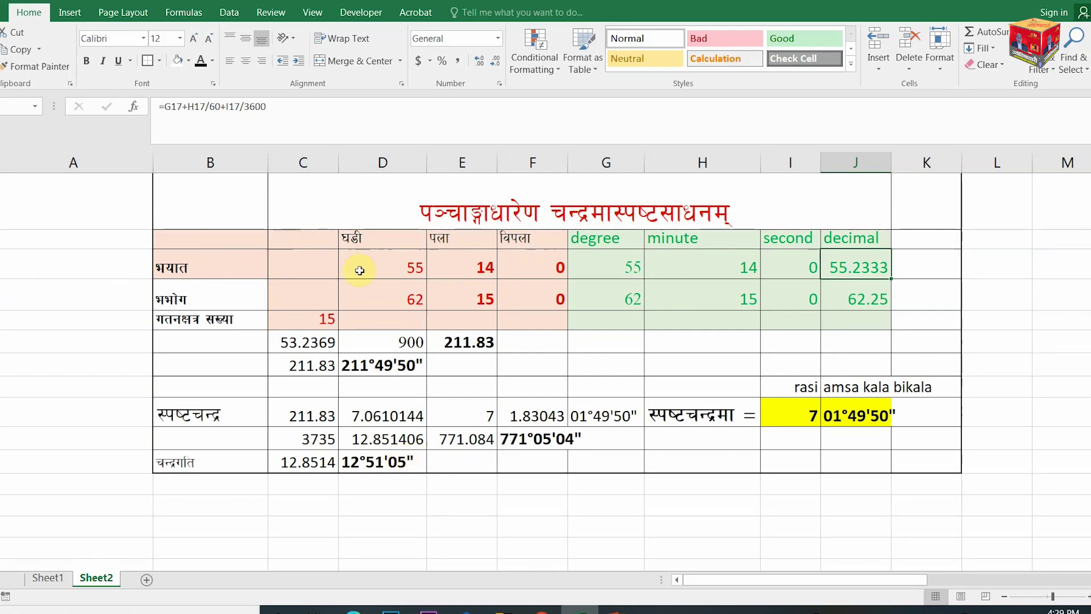
pyautogui.click(327, 319)
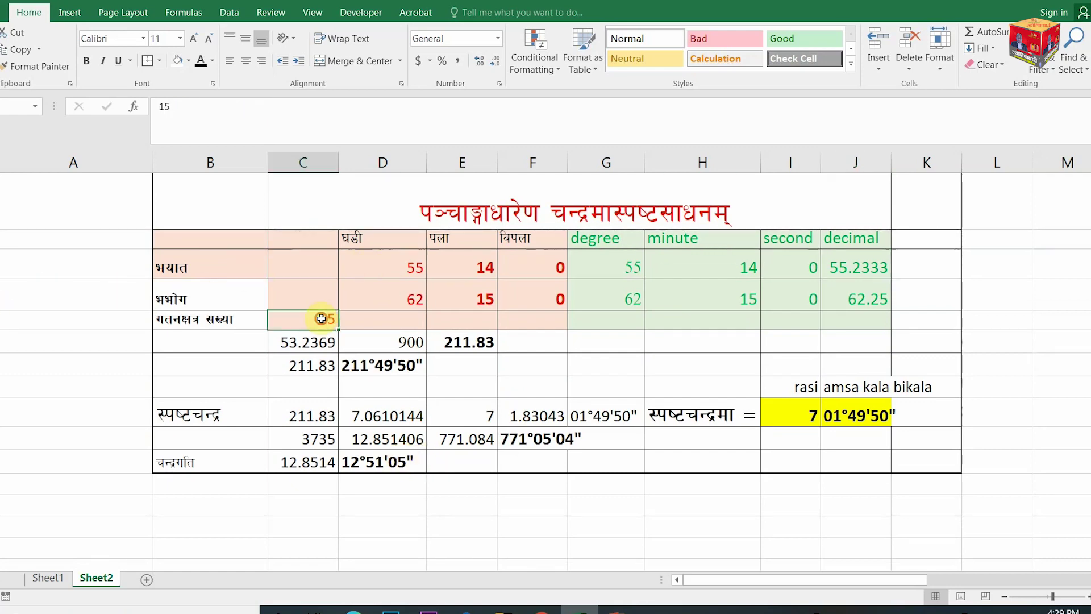
pyautogui.click(396, 267)
pyautogui.moveTo(305, 267); pyautogui.dragTo(520, 311)
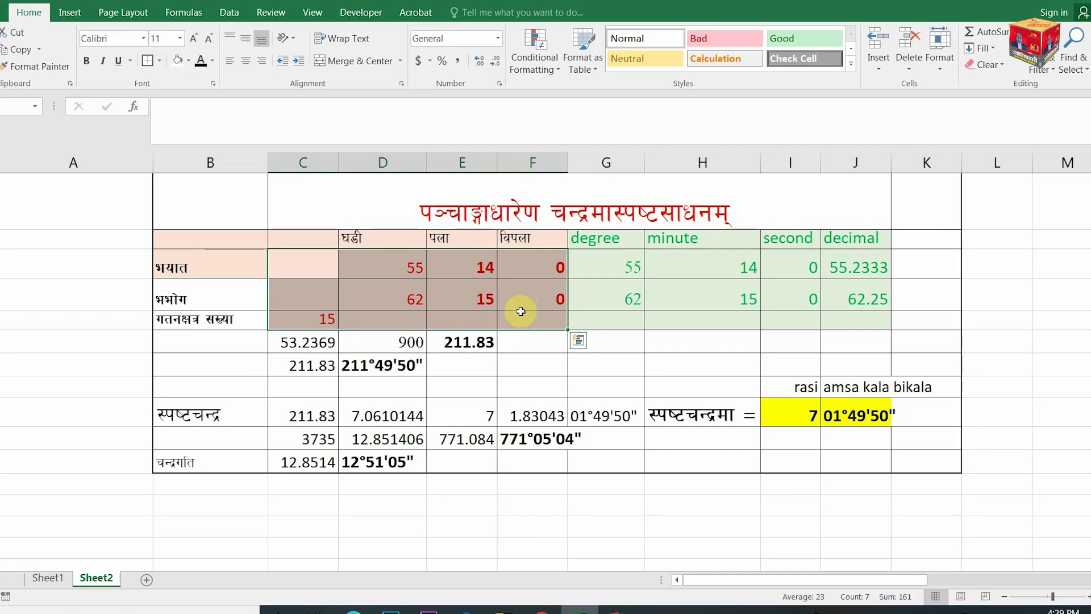
pyautogui.click(407, 267)
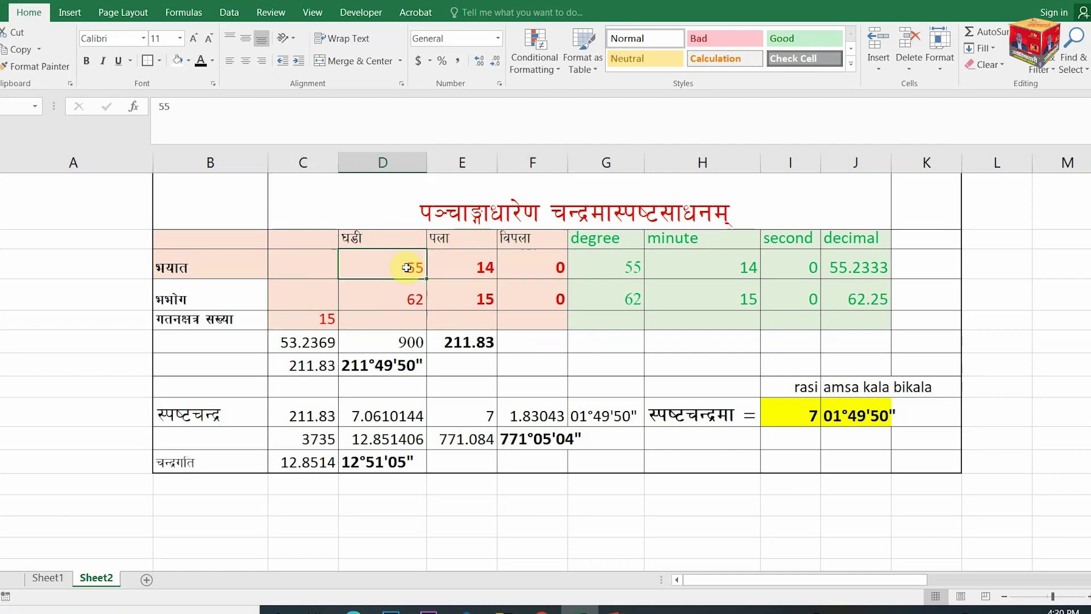
pyautogui.write('45')
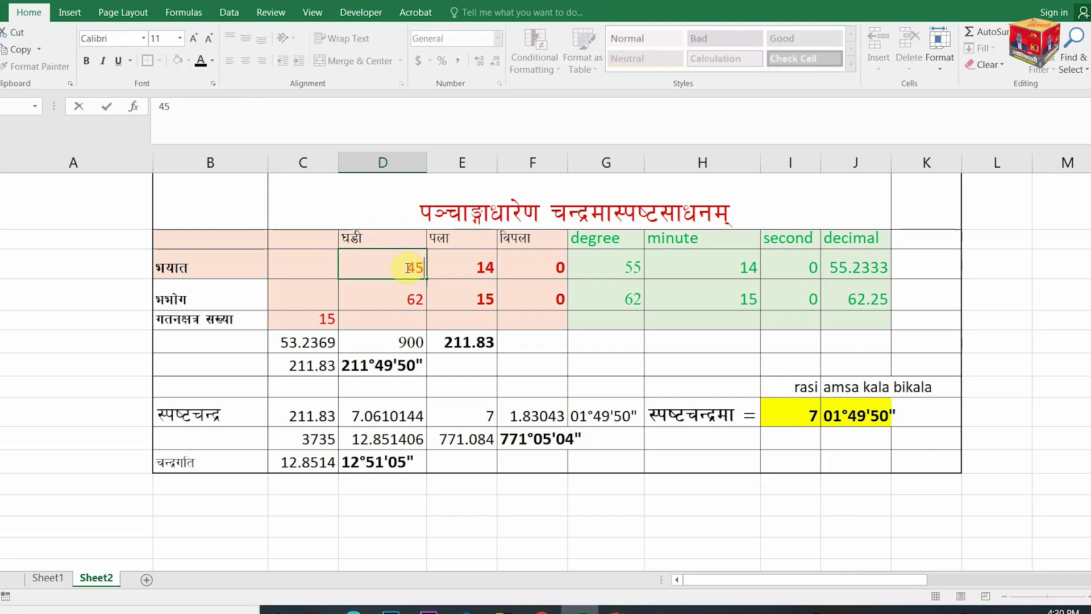
pyautogui.click(476, 268)
pyautogui.write('1')
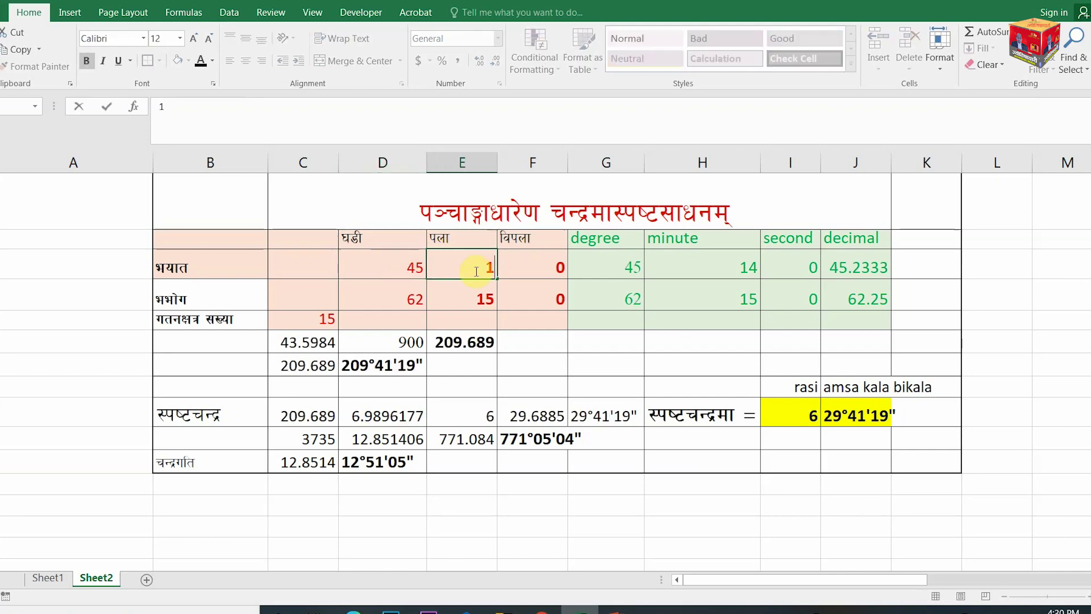
pyautogui.write('0')
# Set the भभोग row of the moon position table to 56 घडी and 25 पला.
pyautogui.click(416, 298)
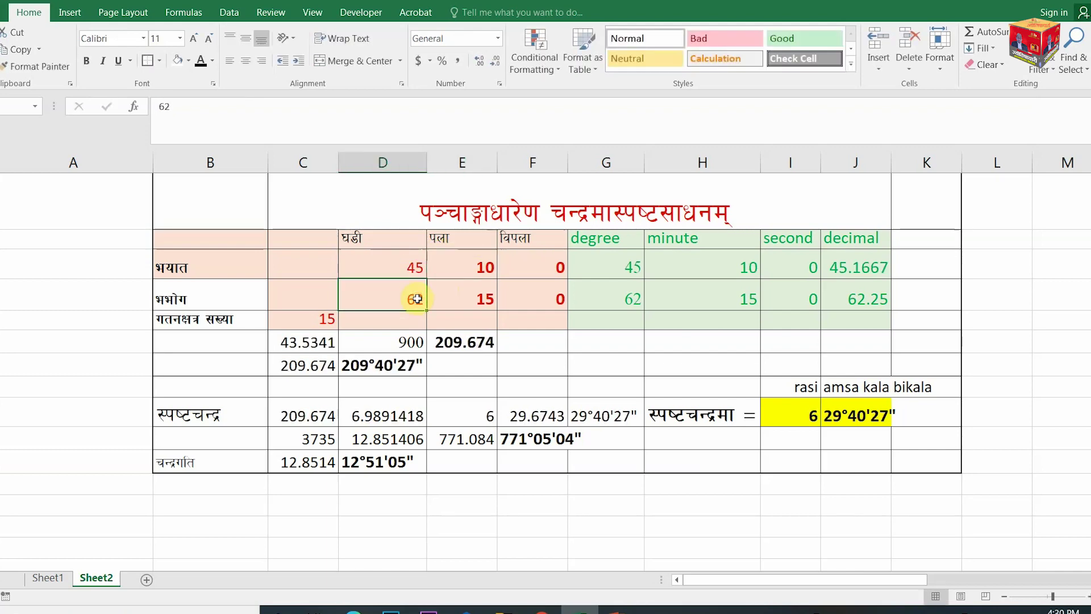
pyautogui.write('56')
pyautogui.click(483, 301)
pyautogui.write('25')
pyautogui.click(508, 321)
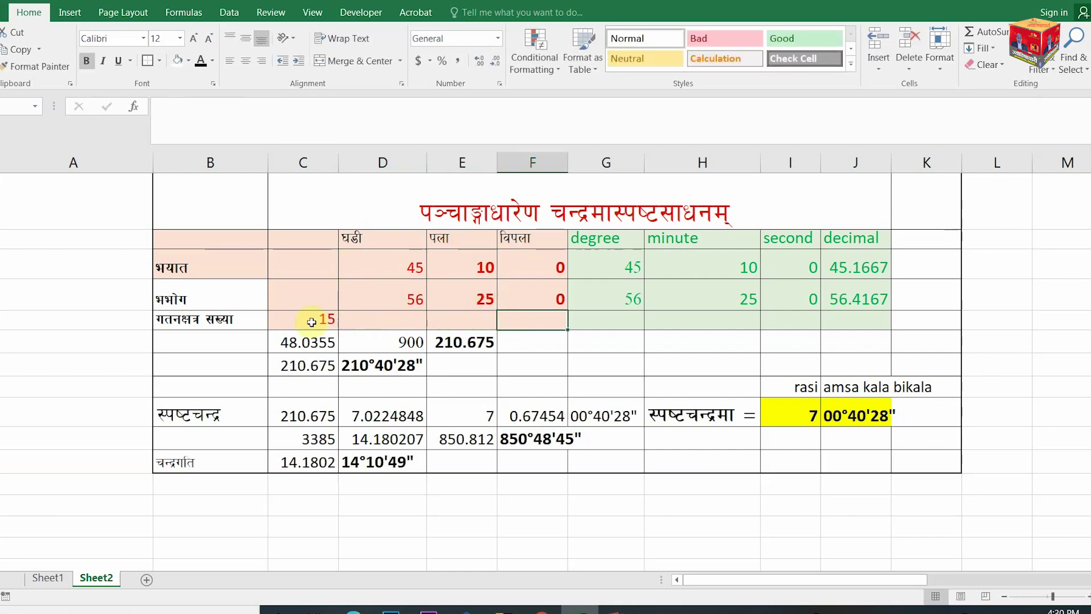
# Set the गतनक्षत्र संख्या value in the moon position table to 10.
pyautogui.click(305, 319)
pyautogui.write('10')
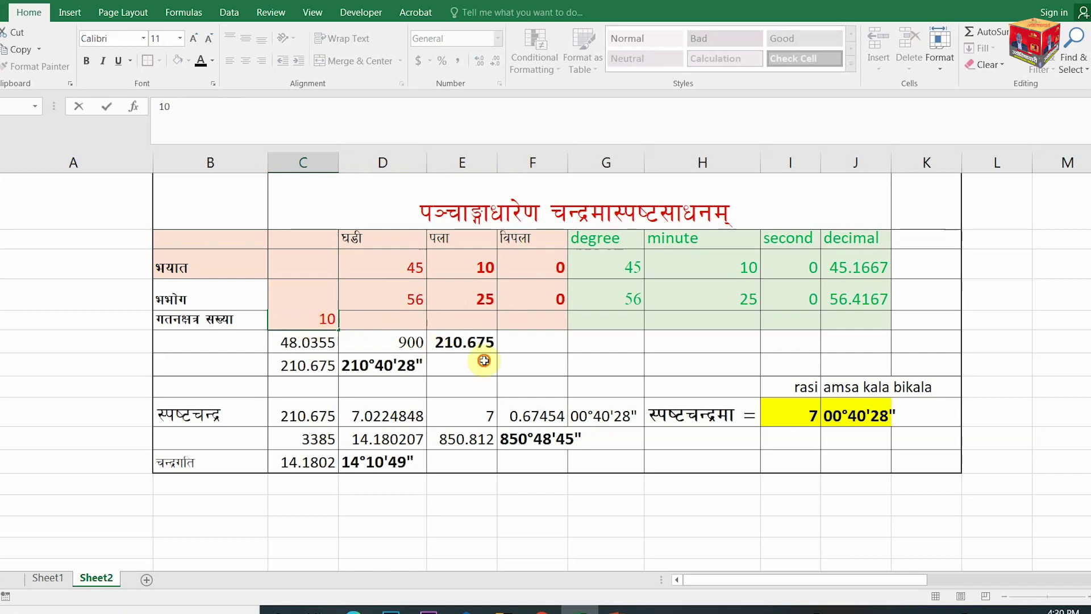
pyautogui.click(484, 360)
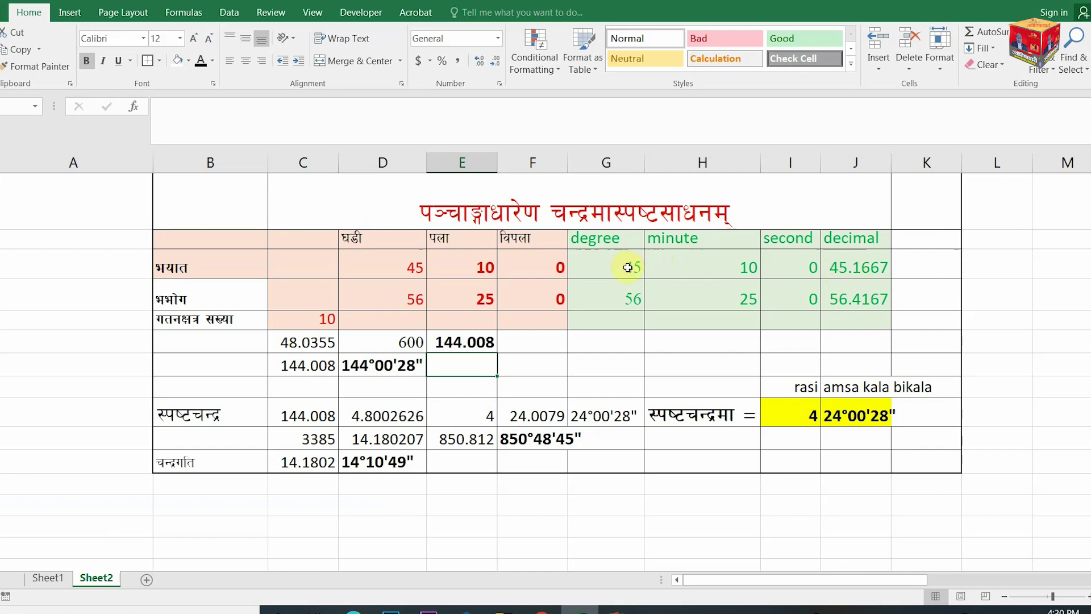
# Check the degree, minute and decimal formulas in the भयात row, and fill the decimal formula down to the भभोग row.
pyautogui.click(627, 268)
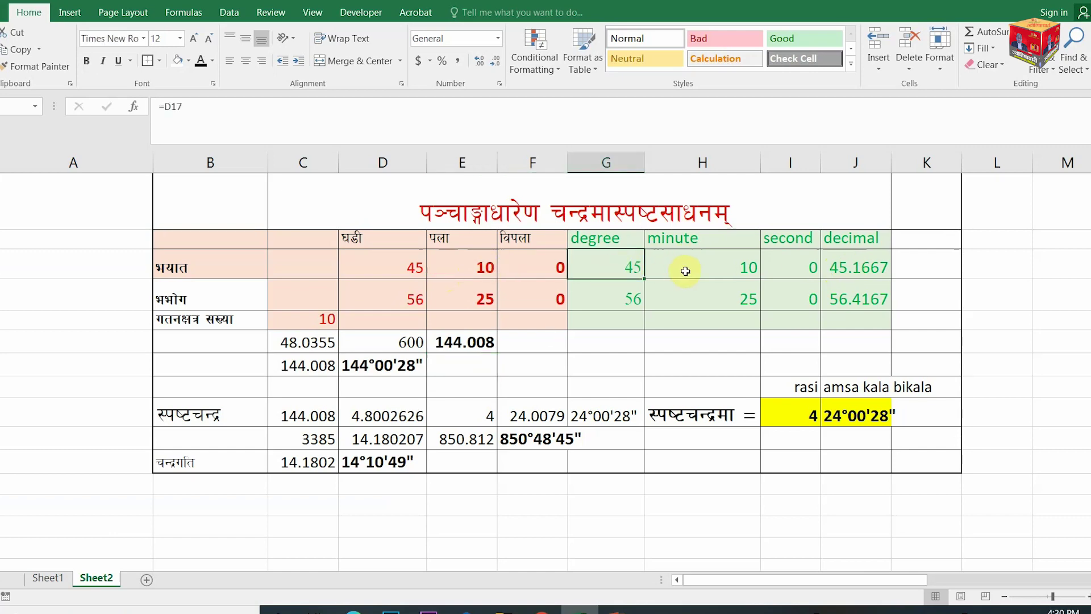
pyautogui.click(714, 266)
pyautogui.doubleClick(715, 265)
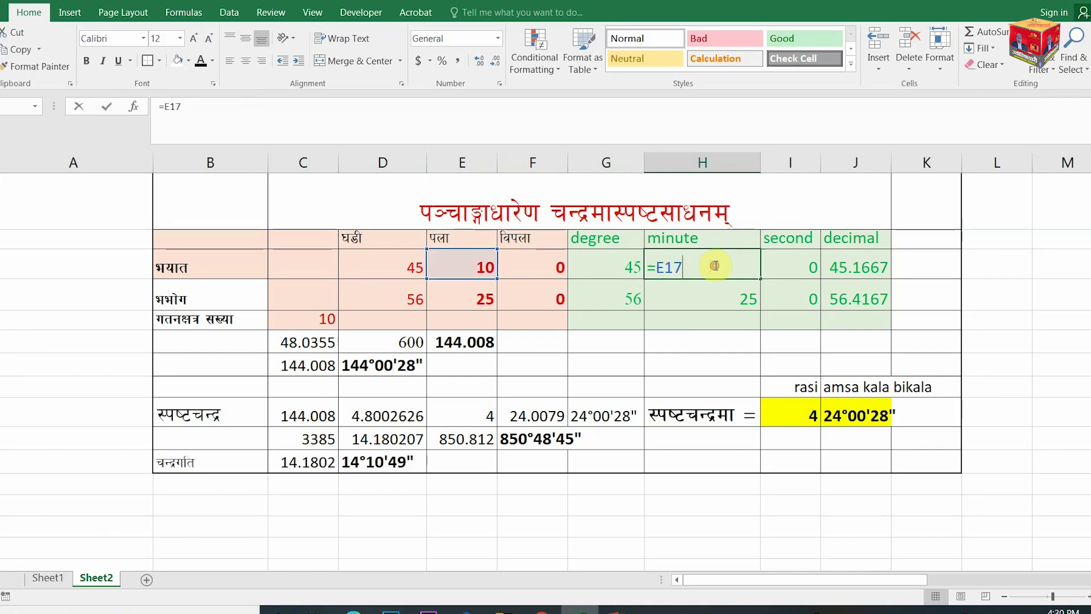
pyautogui.press('Return')
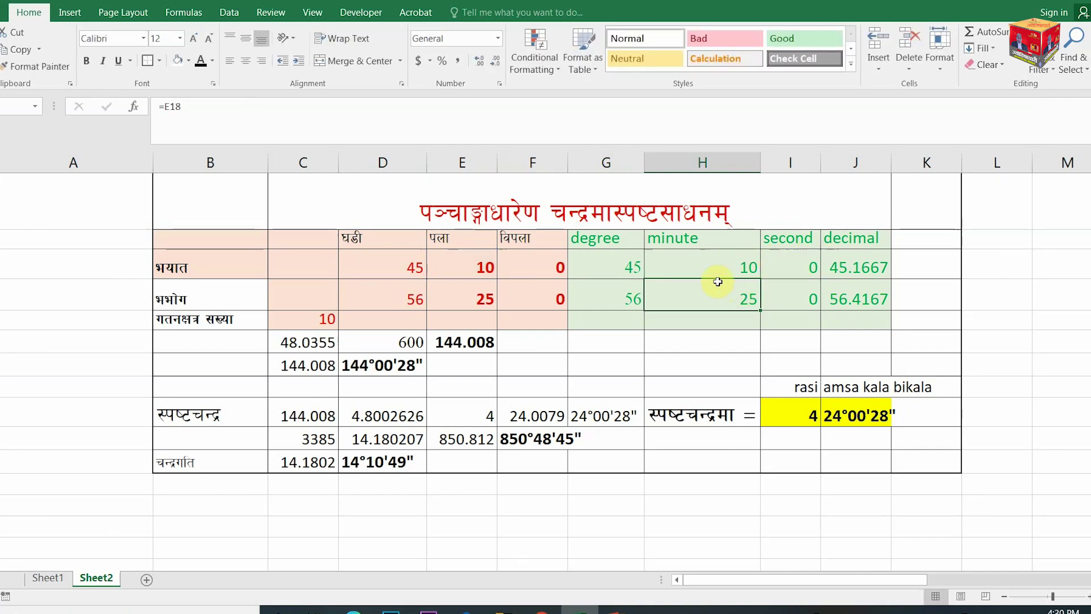
pyautogui.doubleClick(846, 271)
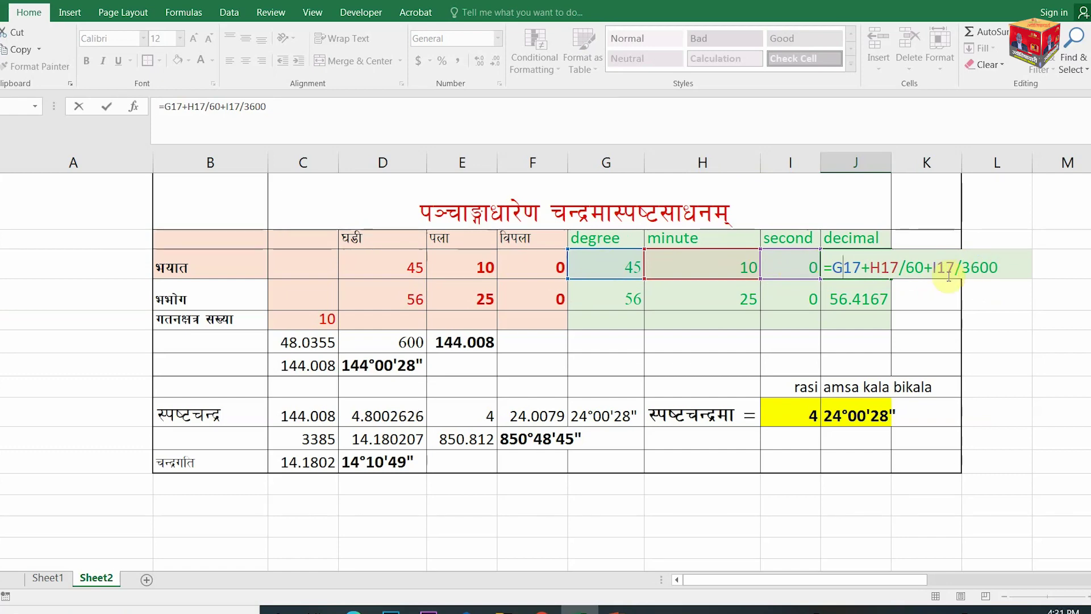
pyautogui.press('Return')
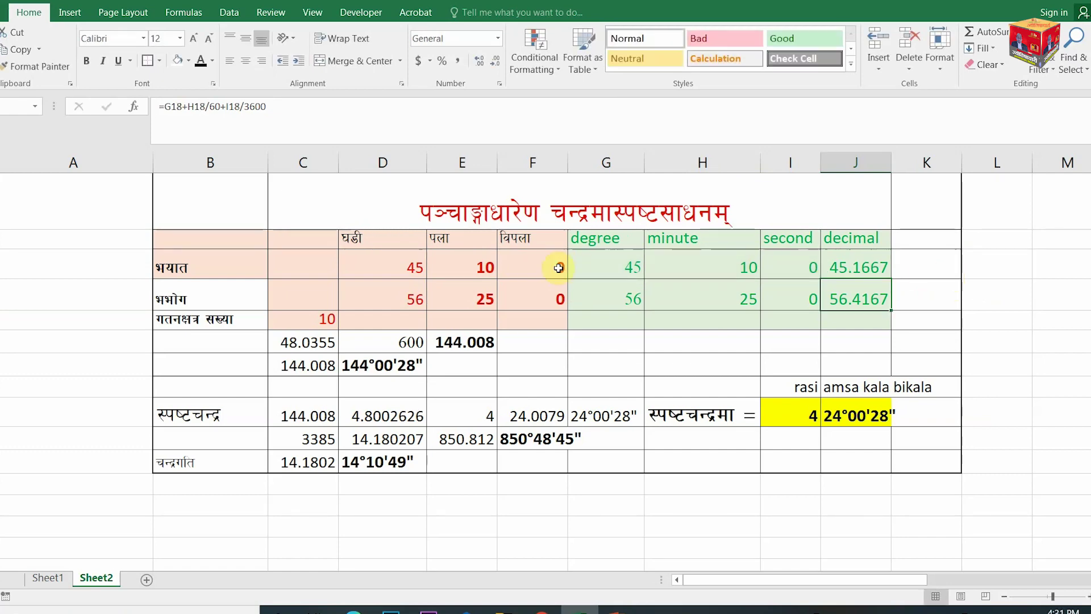
pyautogui.click(854, 261)
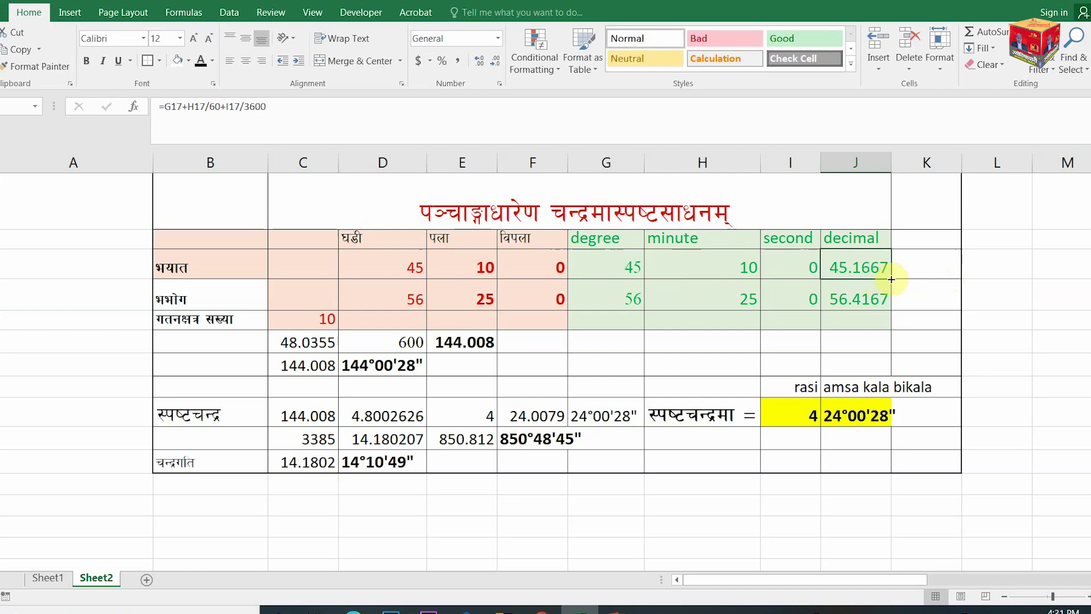
pyautogui.moveTo(892, 280); pyautogui.dragTo(896, 311)
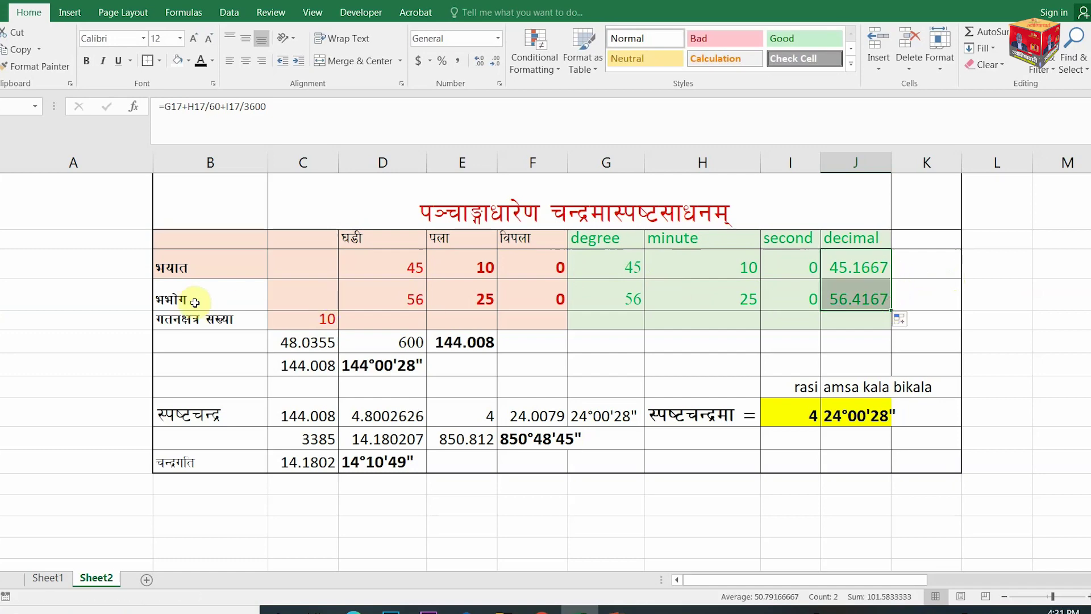
# Review the भभोग and गतनक्षत्र संख्या entries against the numbered नक्षत्र reference table beside the calculation.
pyautogui.click(409, 301)
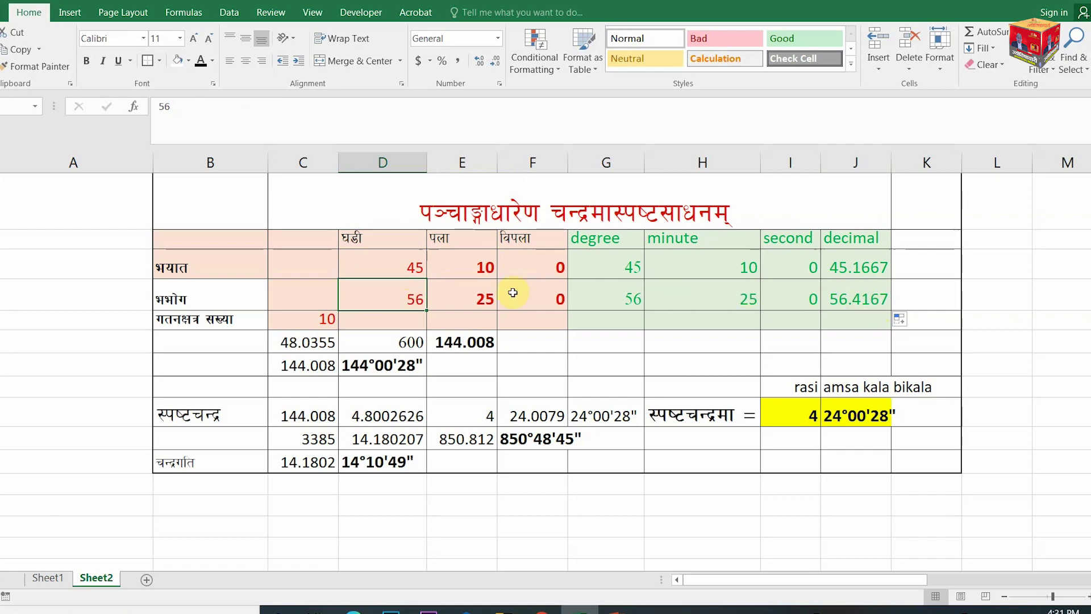
pyautogui.click(331, 323)
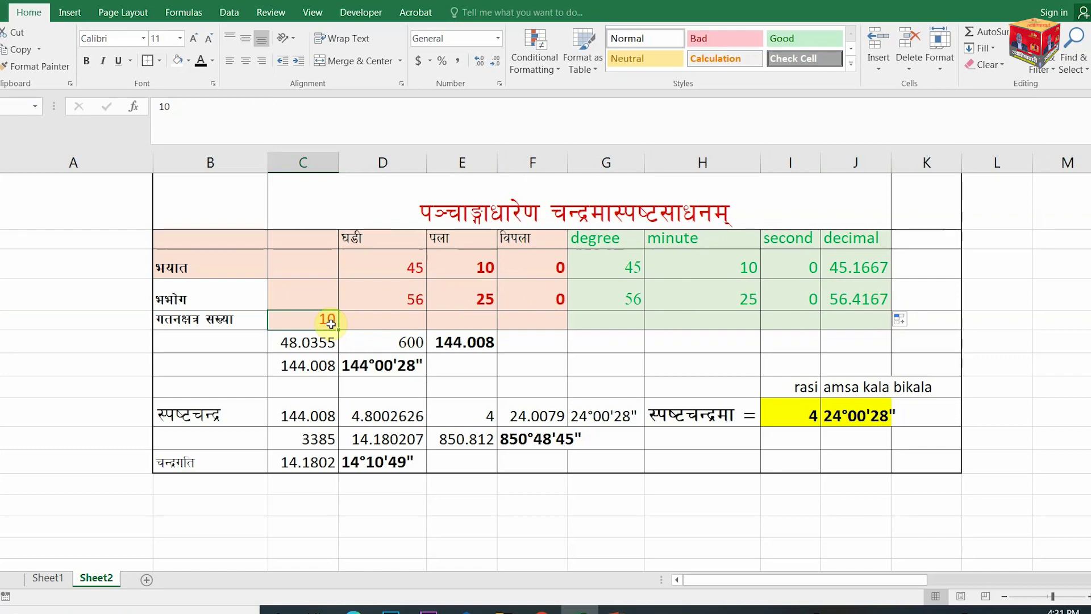
pyautogui.moveTo(752, 578); pyautogui.dragTo(852, 571)
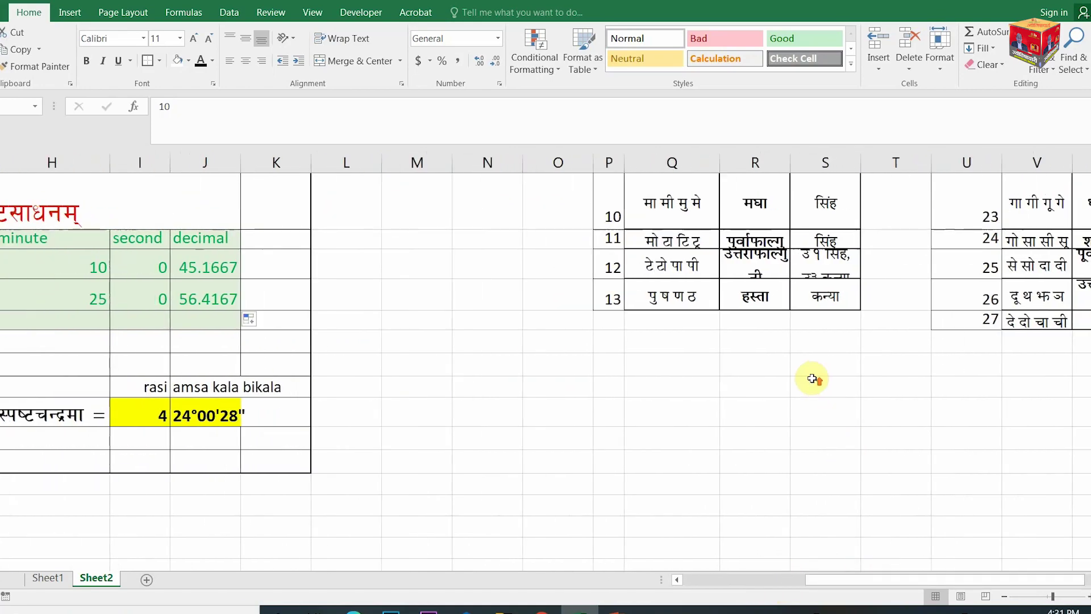
pyautogui.scroll(5, 809, 377)
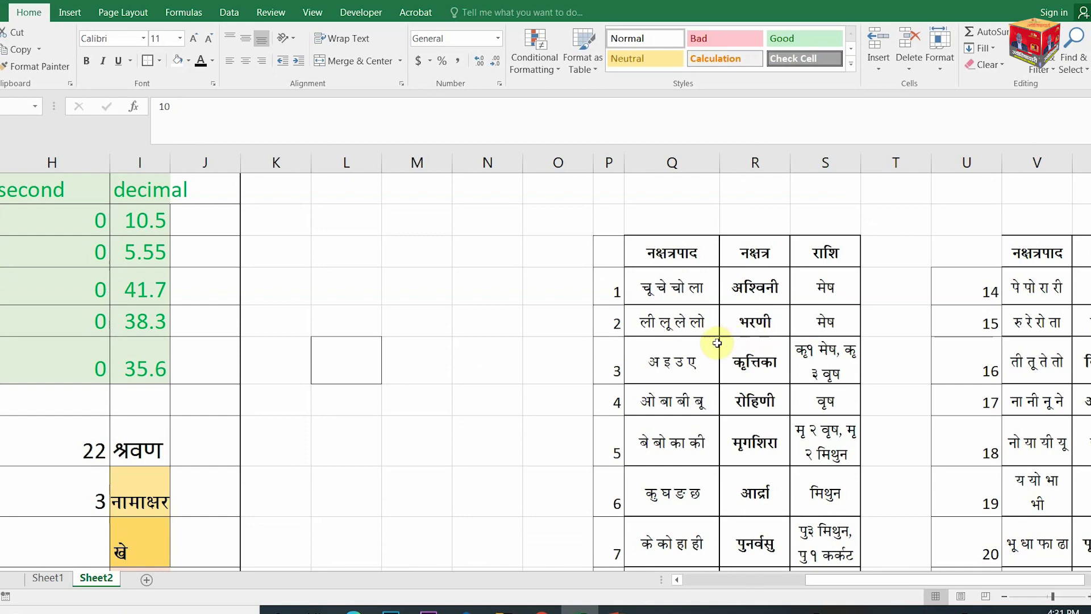
pyautogui.scroll(-2, 740, 405)
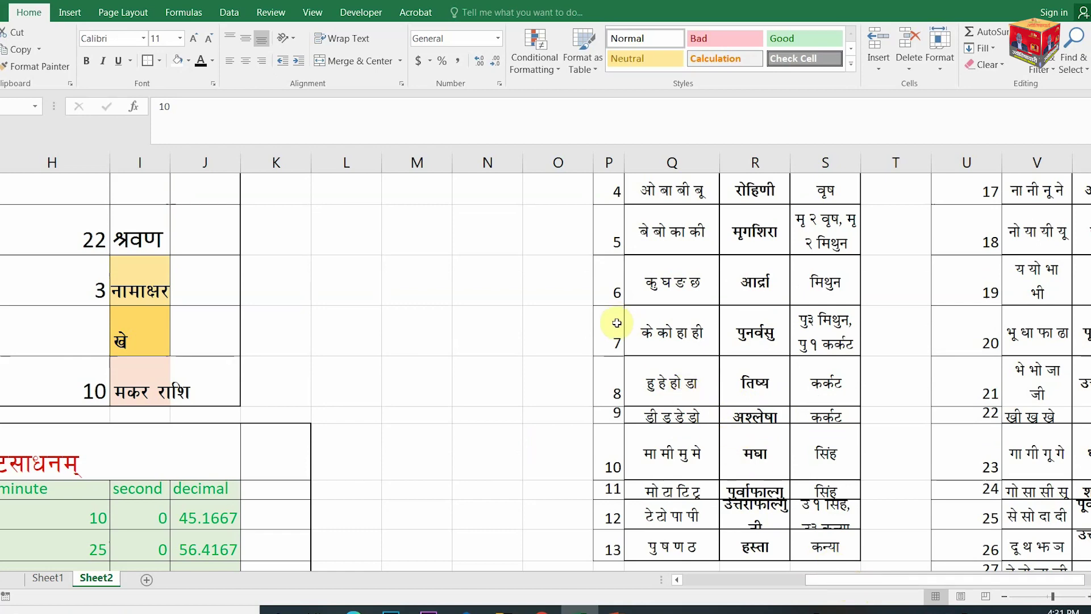
pyautogui.moveTo(830, 583); pyautogui.dragTo(691, 579)
pyautogui.scroll(-2, 535, 450)
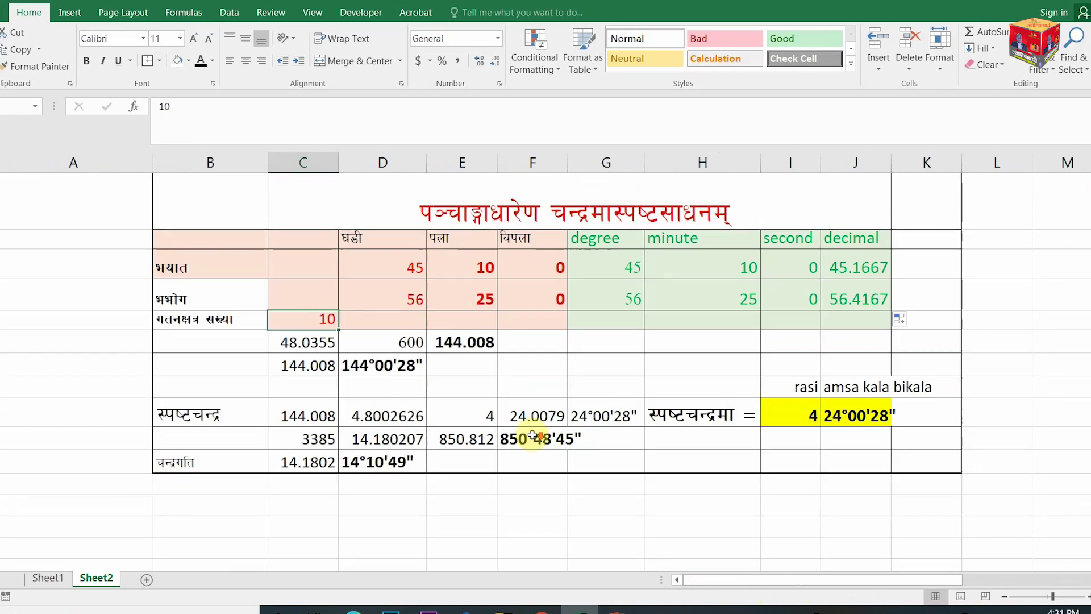
# Set the गतनक्षत्र संख्या value in the moon position table to 15.
pyautogui.scroll(1, 532, 435)
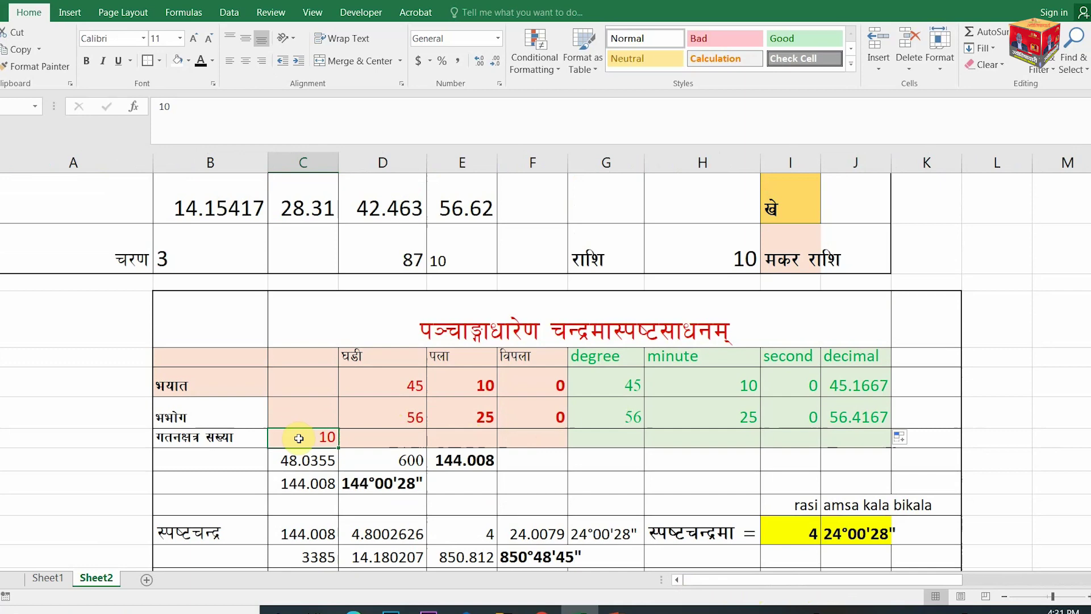
pyautogui.scroll(-1, 298, 438)
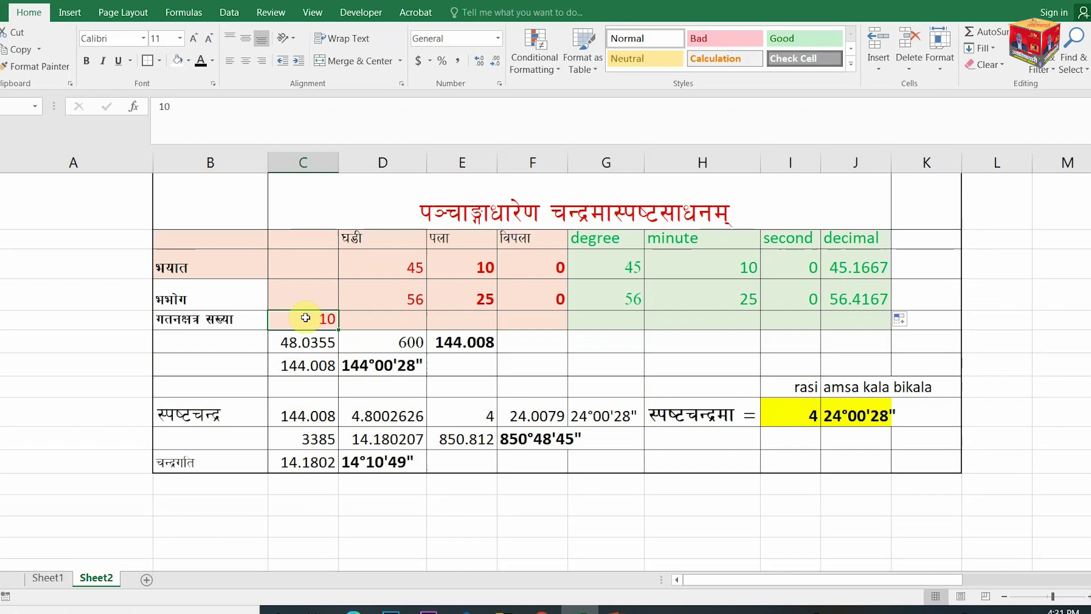
pyautogui.write('15')
pyautogui.click(634, 382)
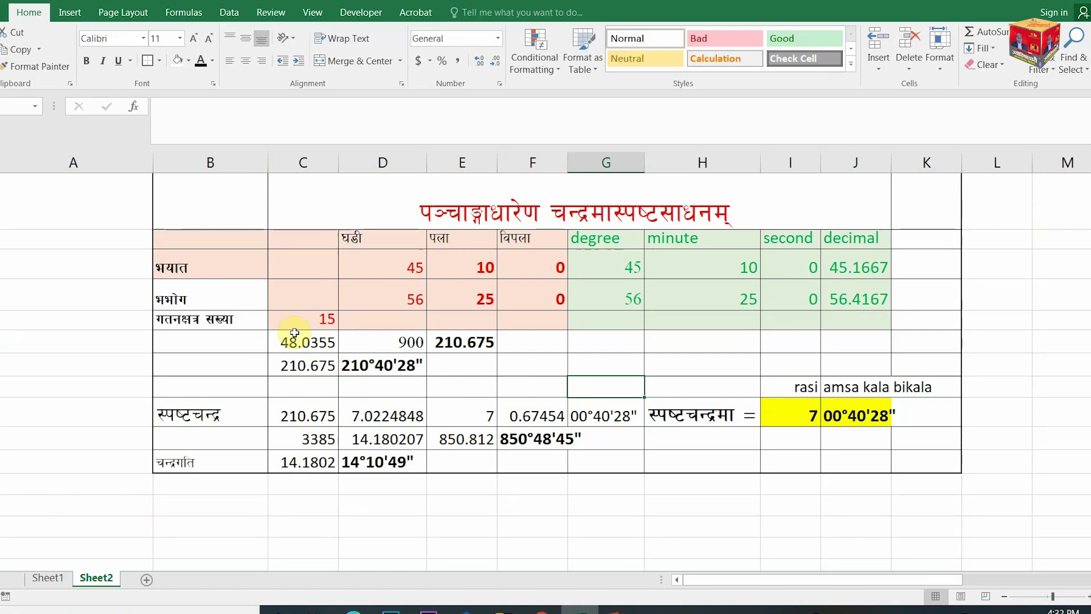
# View the चन्द्रस्पष्टसूत्रम् slide in the presentation, then return to Excel and check the matching भयात-by-भभोग formula in cell C20.
pyautogui.click(619, 610)
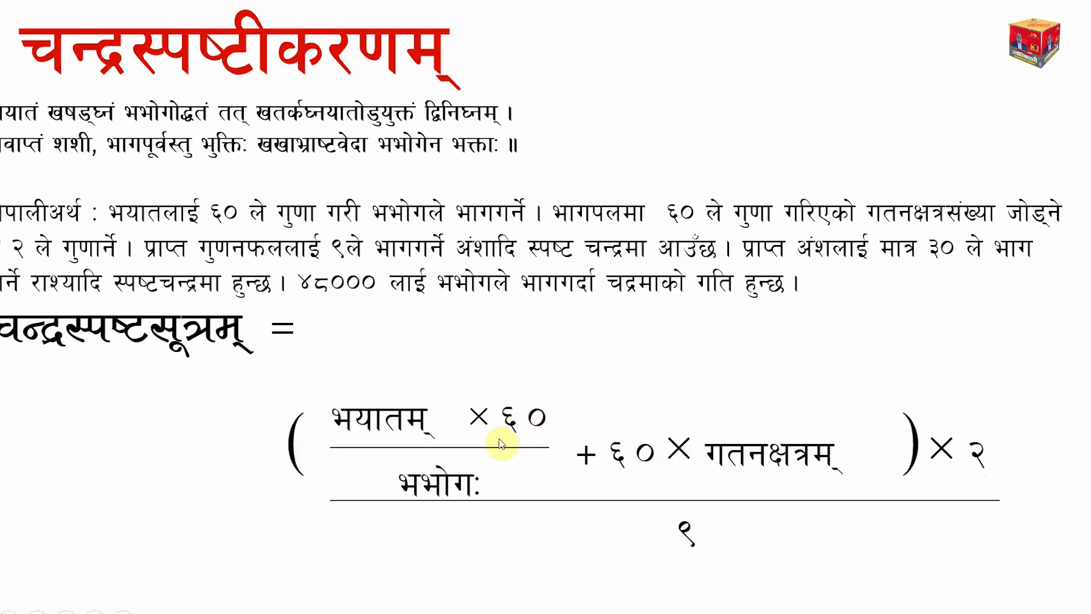
pyautogui.hotkey('alt', 'Tab')
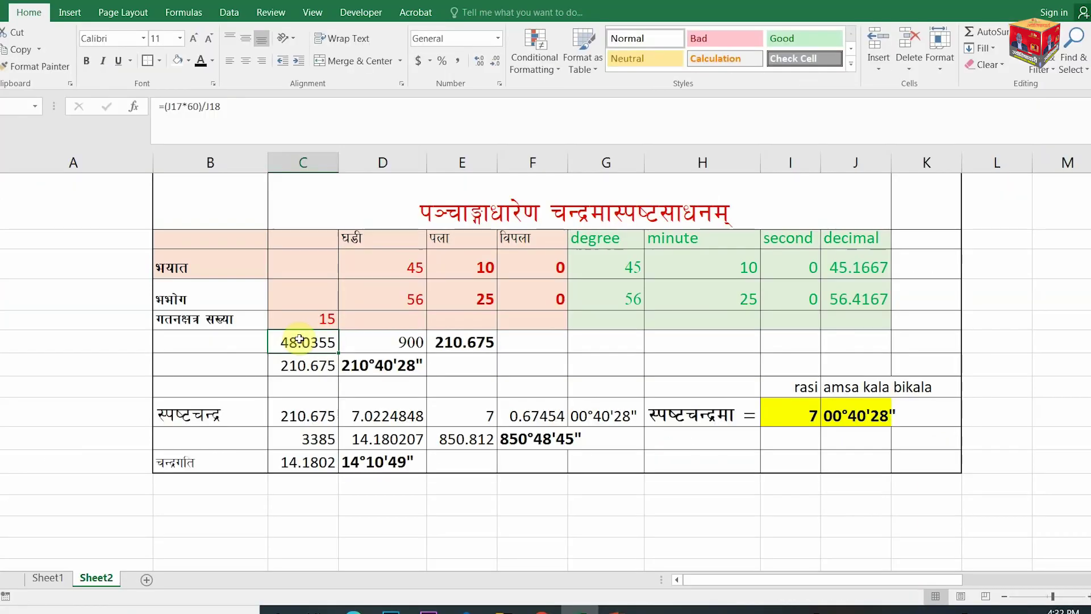
pyautogui.doubleClick(299, 339)
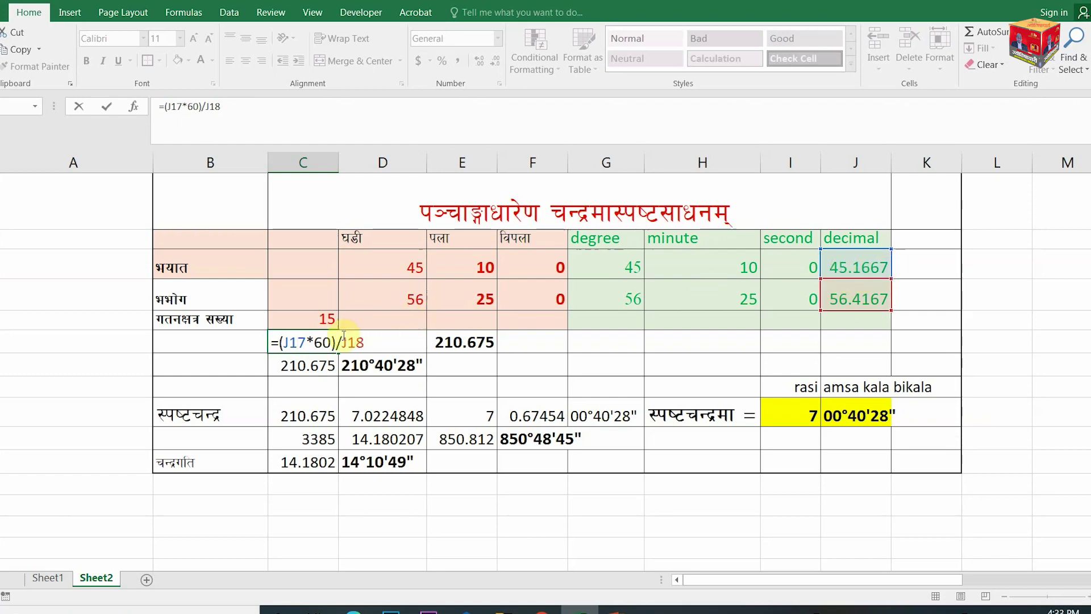
pyautogui.click(327, 339)
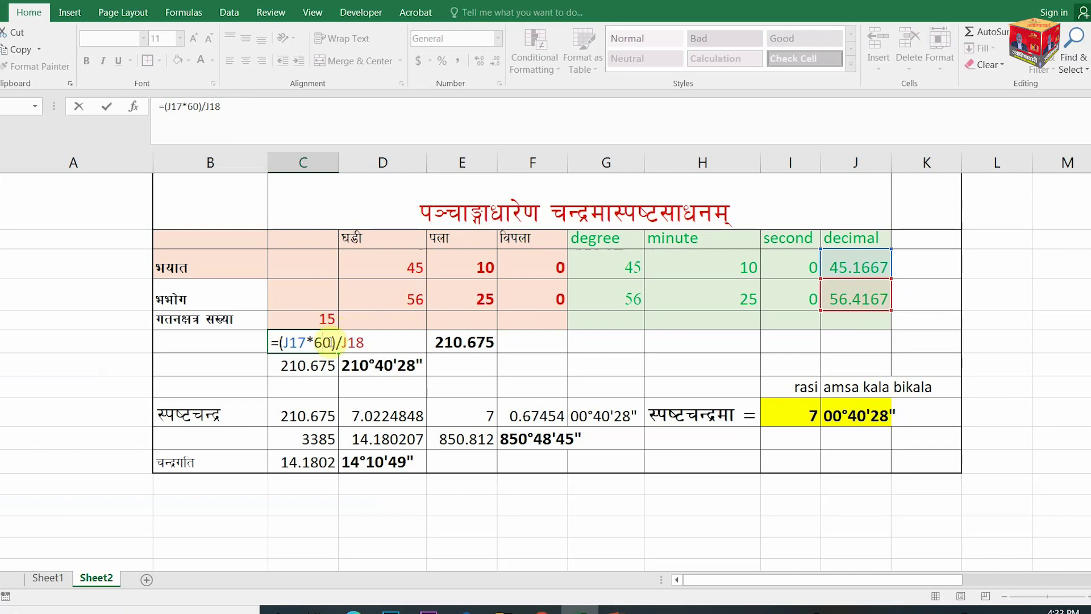
pyautogui.press('Return')
pyautogui.click(330, 341)
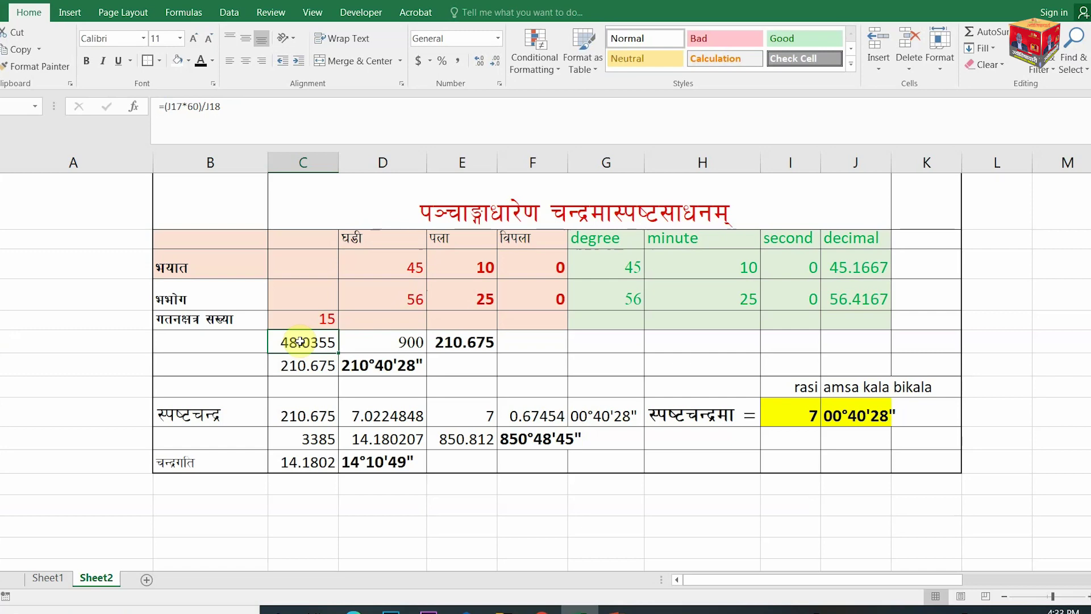
# Clear the formula in cell D20 and re-enter it as =C19*60, multiplying the गतनक्षत्र संख्या by 60.
pyautogui.doubleClick(390, 345)
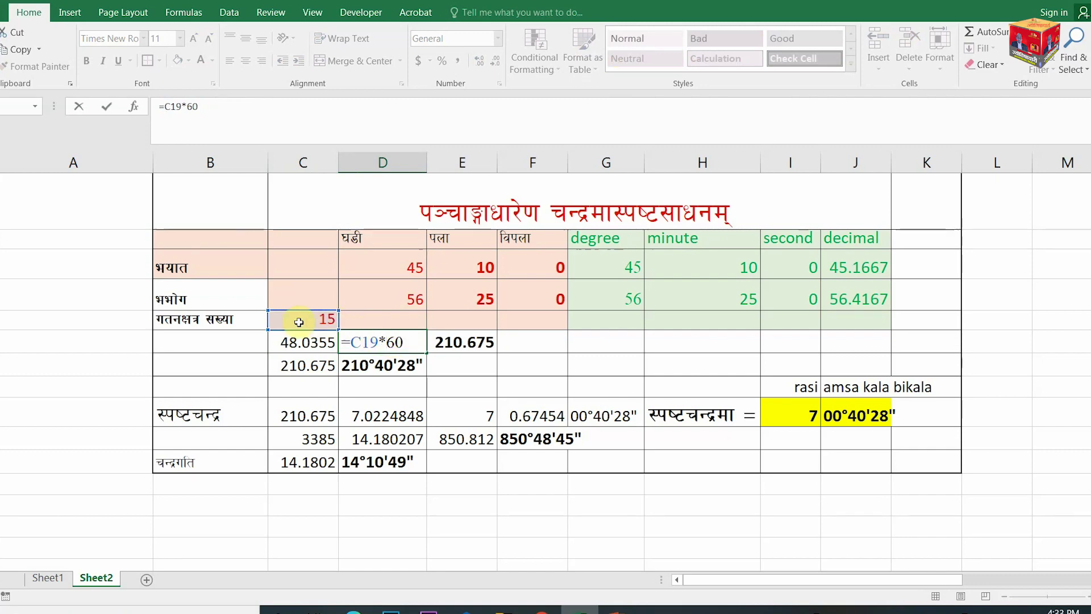
pyautogui.doubleClick(374, 341)
pyautogui.press('BackSpace')
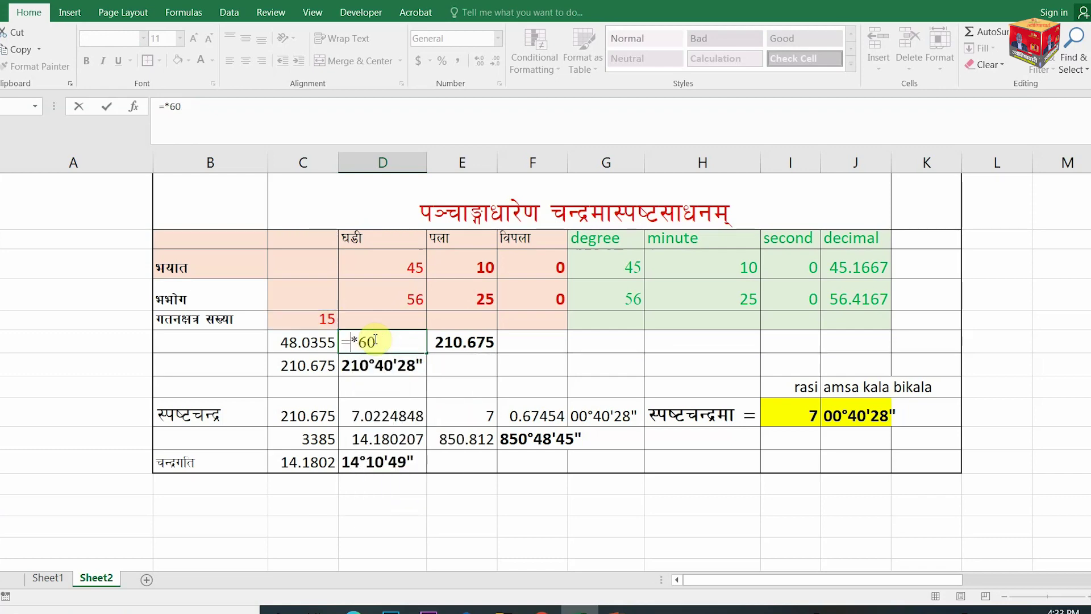
pyautogui.press('Delete')
pyautogui.press('Delete')
pyautogui.press('Delete')
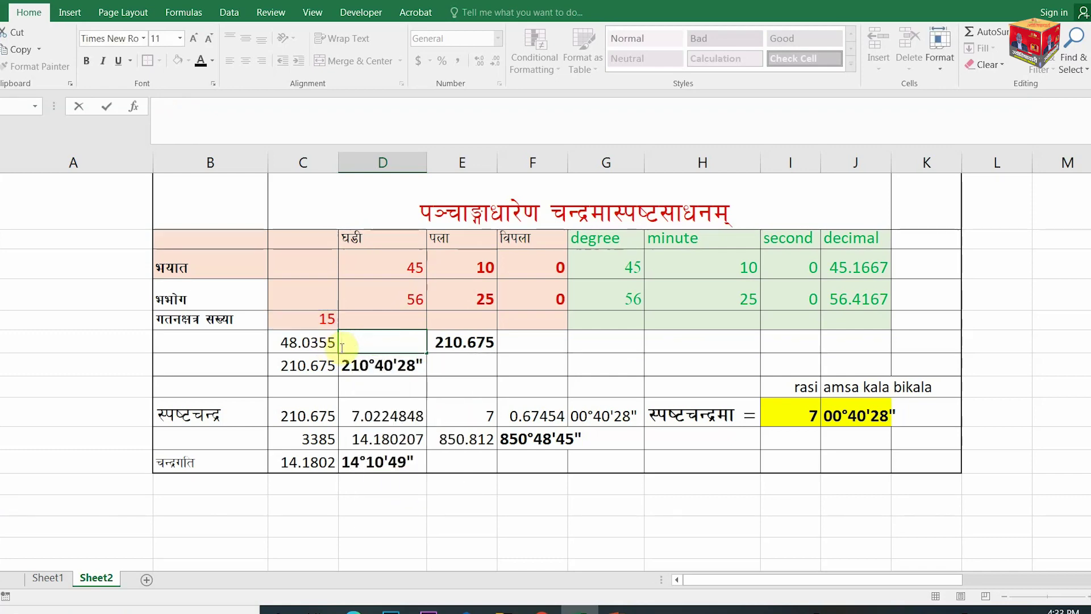
pyautogui.click(321, 322)
pyautogui.write('*')
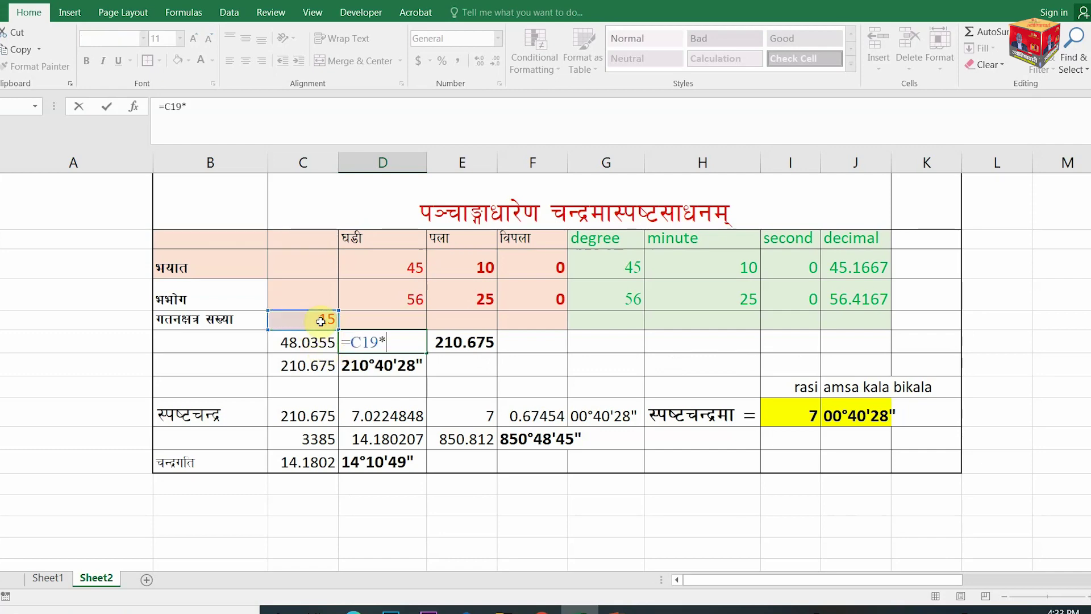
pyautogui.write('60')
pyautogui.press('Return')
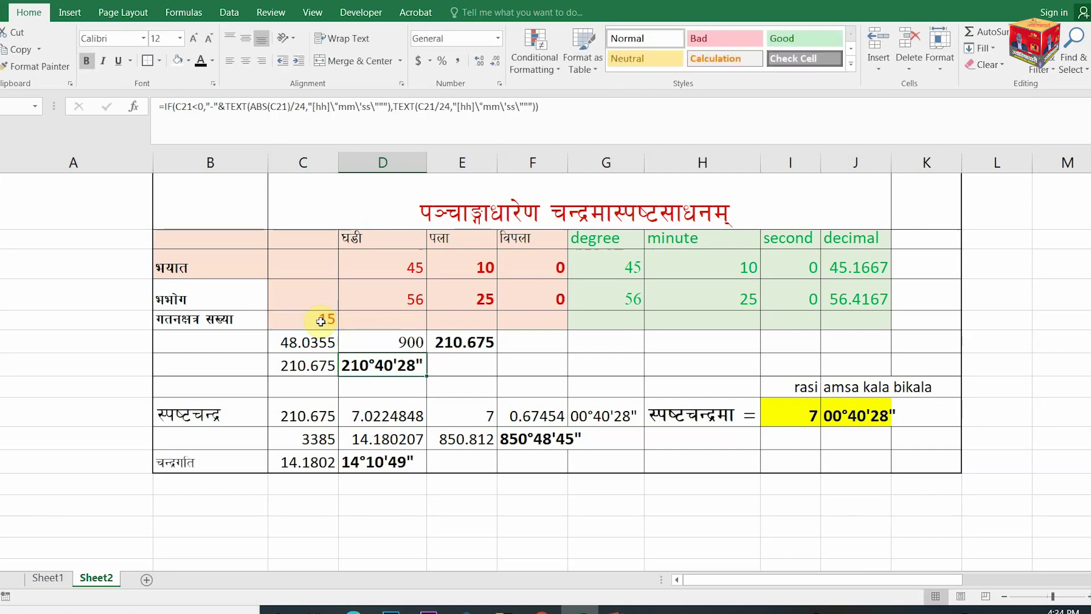
# Examine the formula in cell E20 and the two cells C20 and D20 that it combines.
pyautogui.click(471, 343)
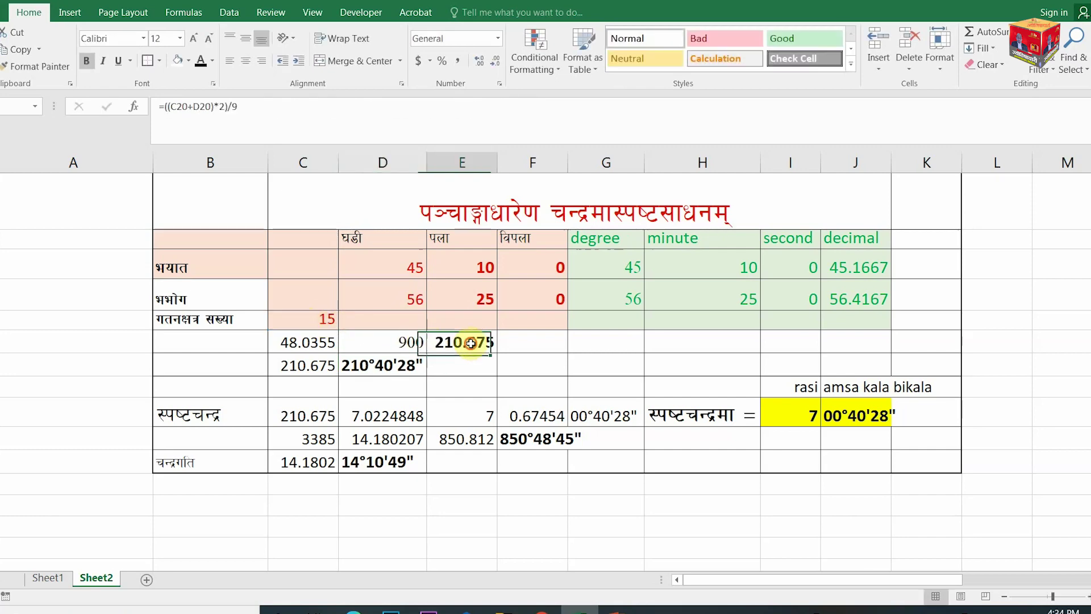
pyautogui.click(411, 343)
pyautogui.click(302, 335)
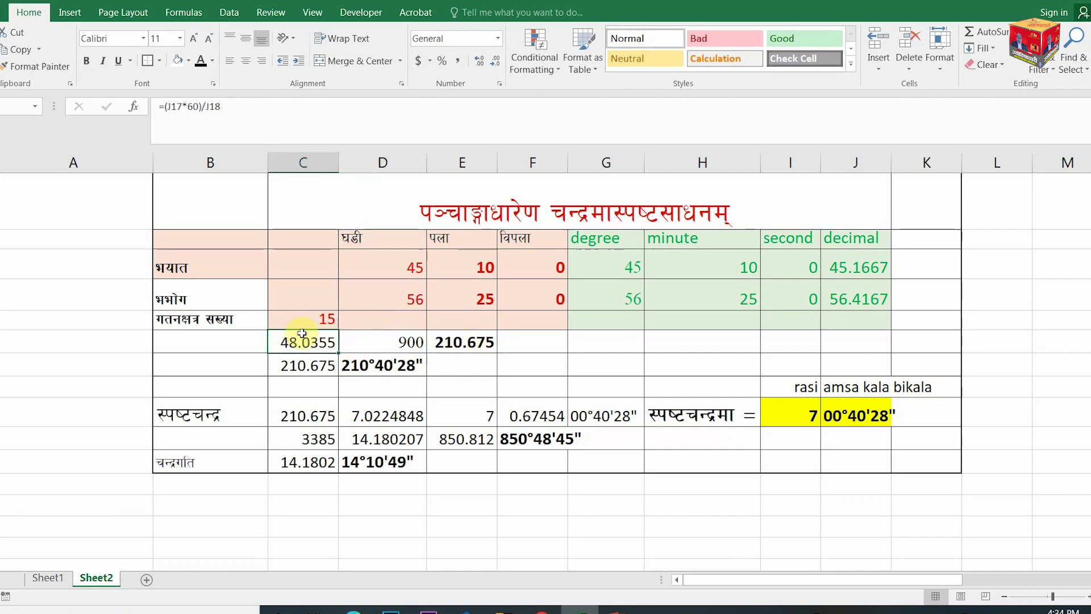
pyautogui.doubleClick(453, 346)
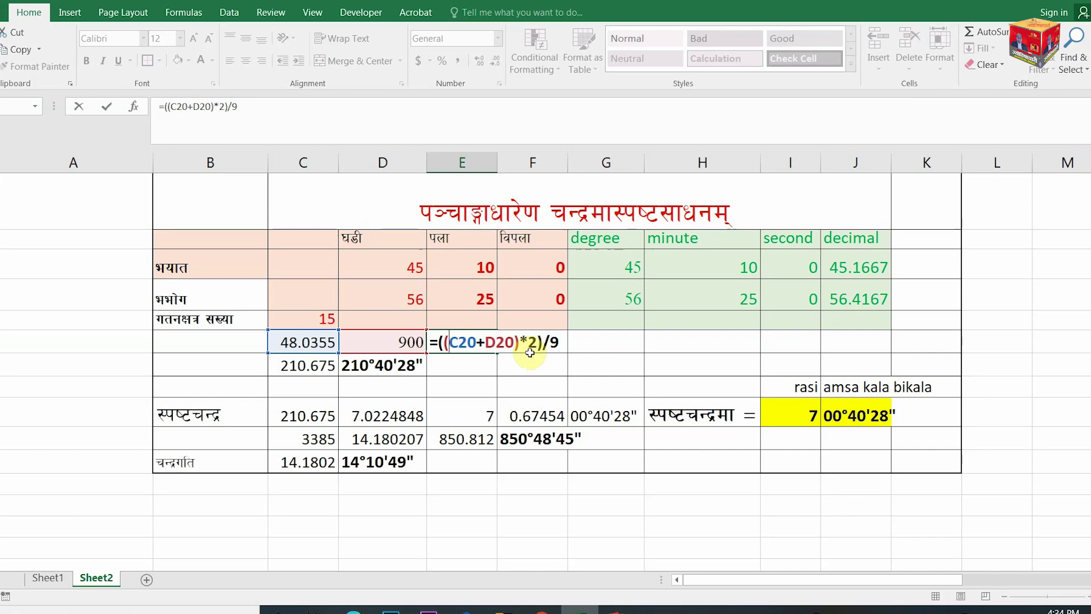
pyautogui.press('Return')
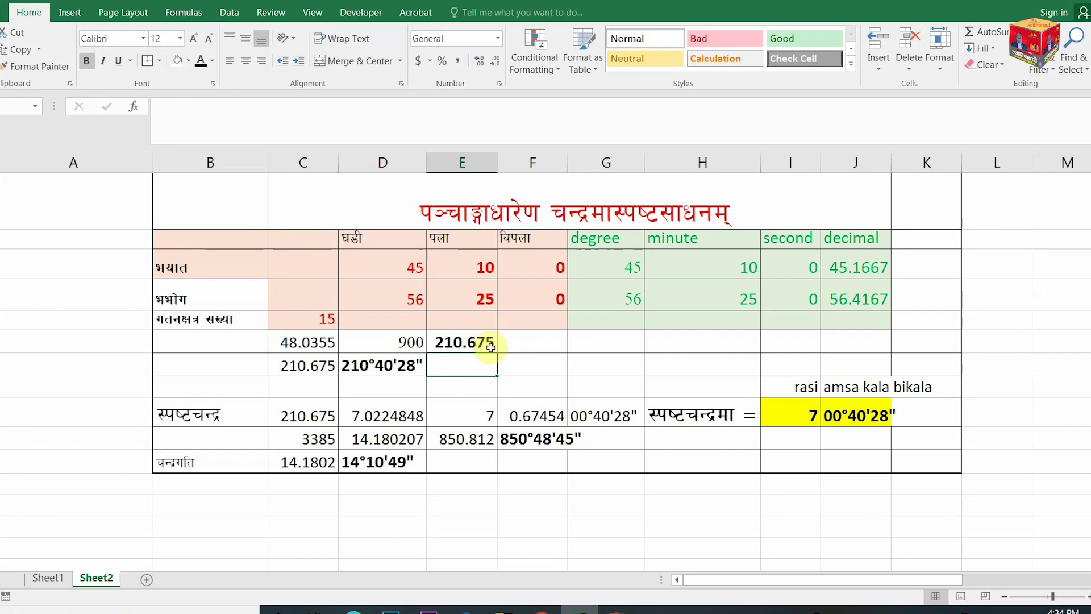
# Check the formulas in C21 and C23 and the degree-minute-second conversion formula in D21.
pyautogui.click(285, 362)
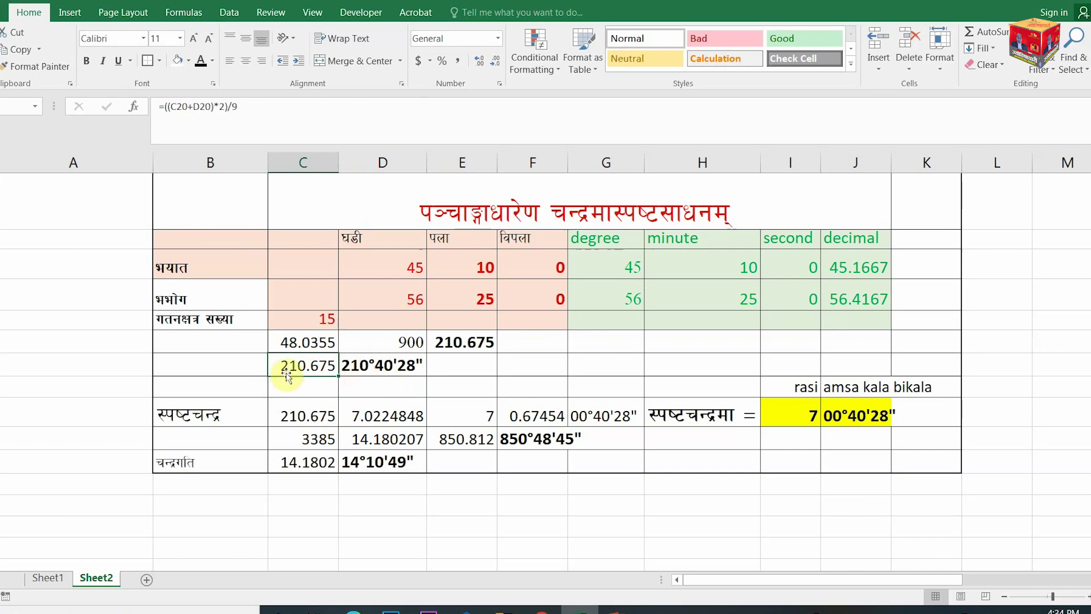
pyautogui.click(281, 426)
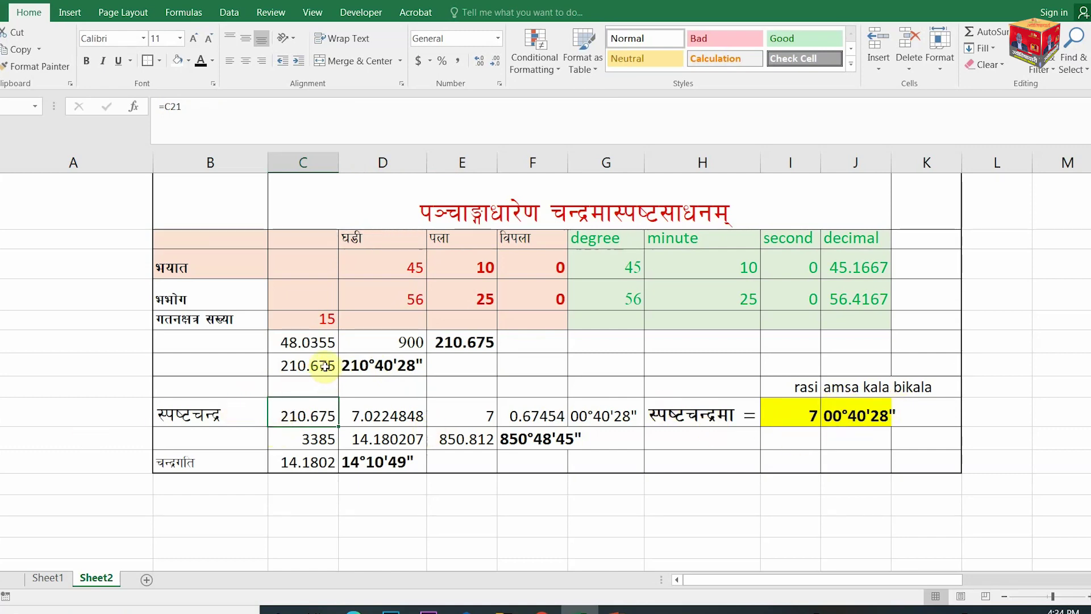
pyautogui.click(366, 365)
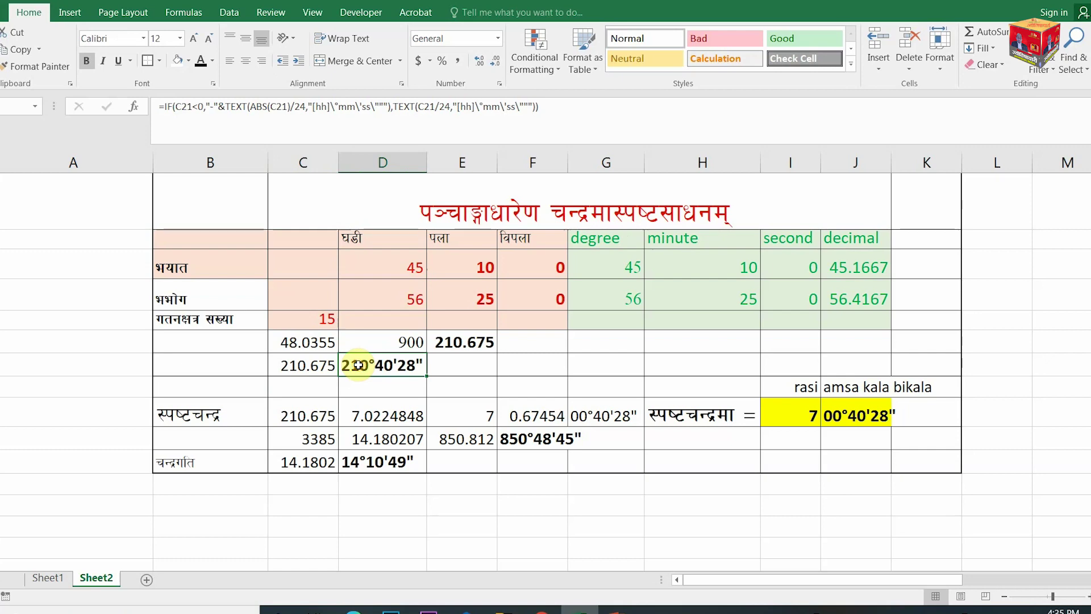
pyautogui.doubleClick(357, 365)
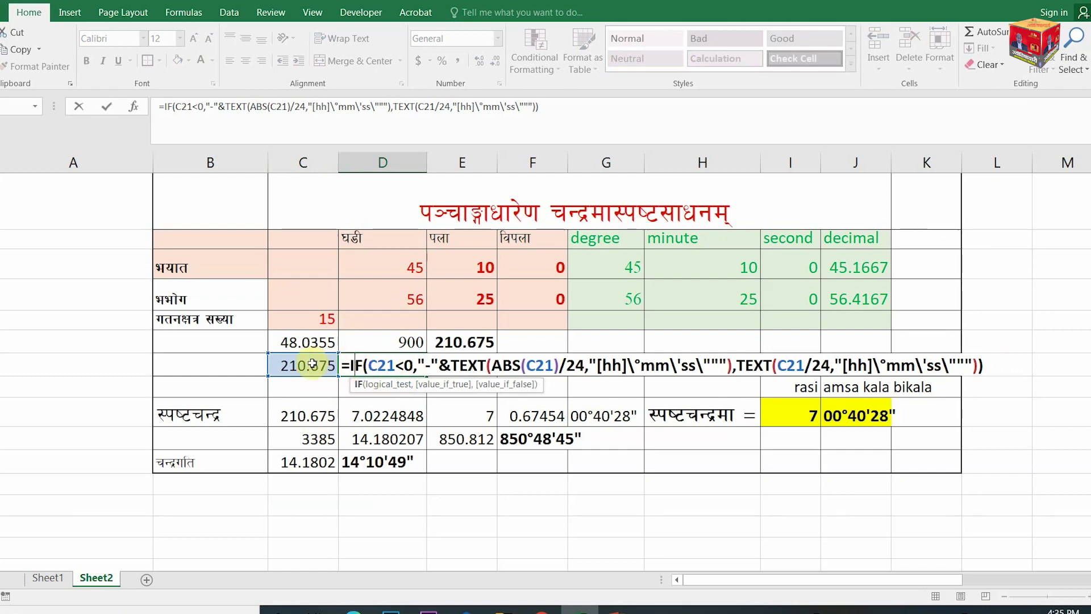
pyautogui.press('Return')
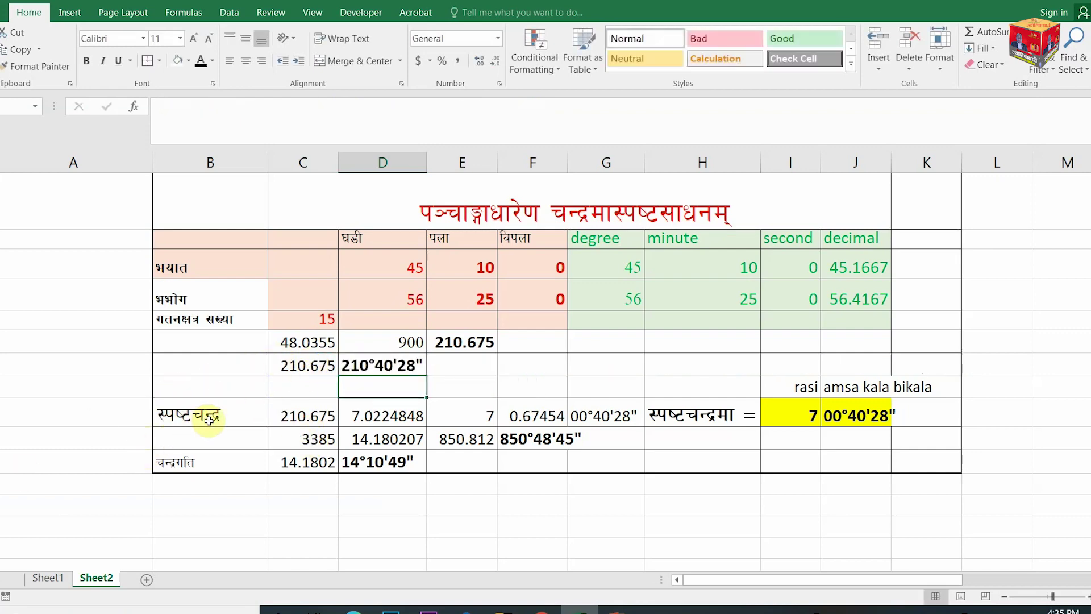
# Replace the formula in the first value cell of the स्पष्टचन्द्र row, C23, with a reference to E20.
pyautogui.click(307, 417)
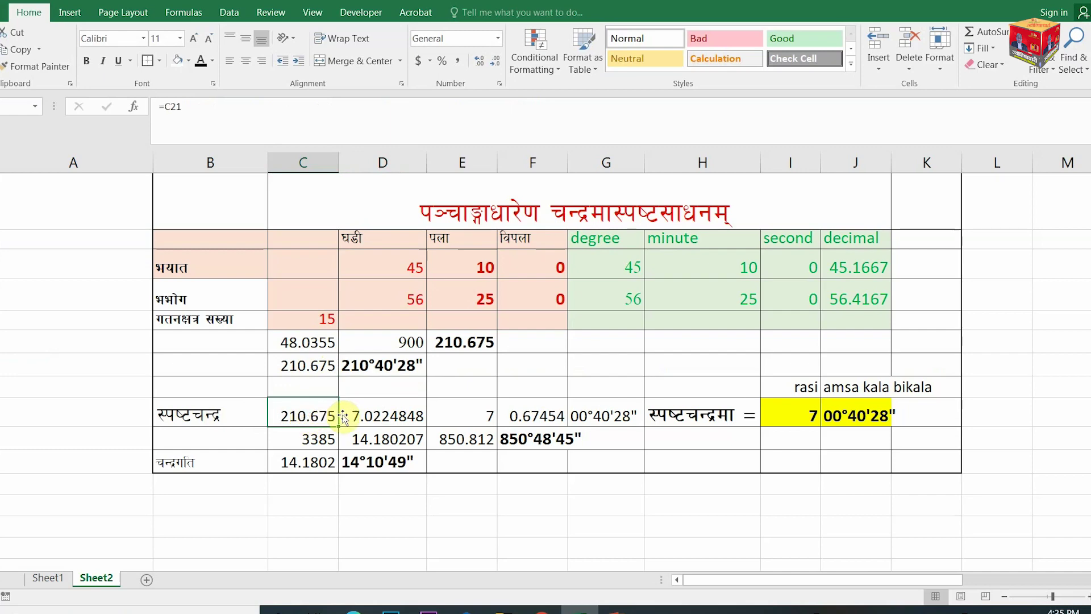
pyautogui.doubleClick(293, 413)
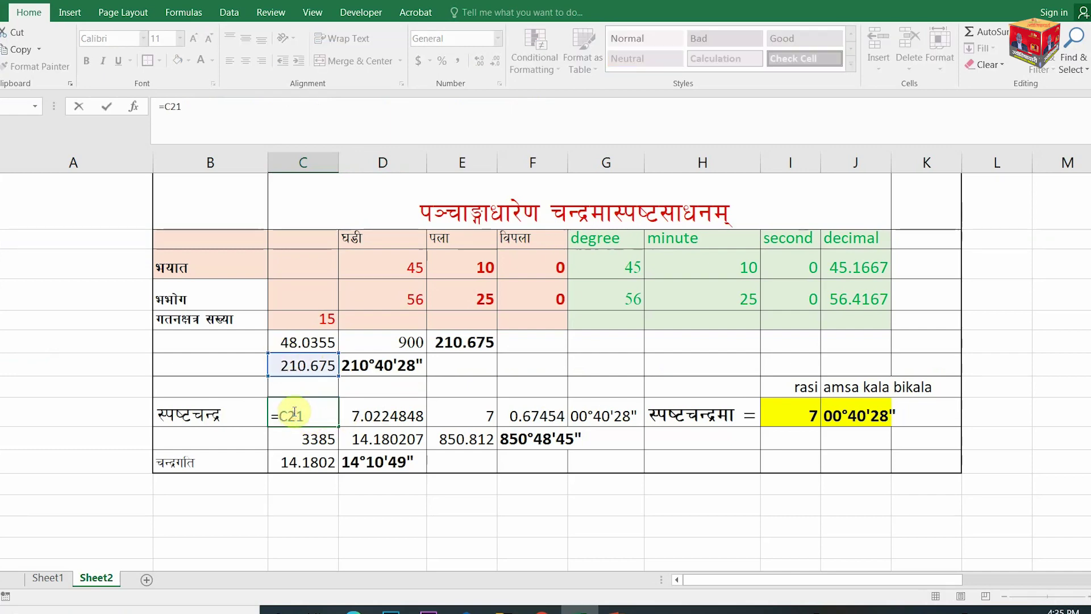
pyautogui.press('Return')
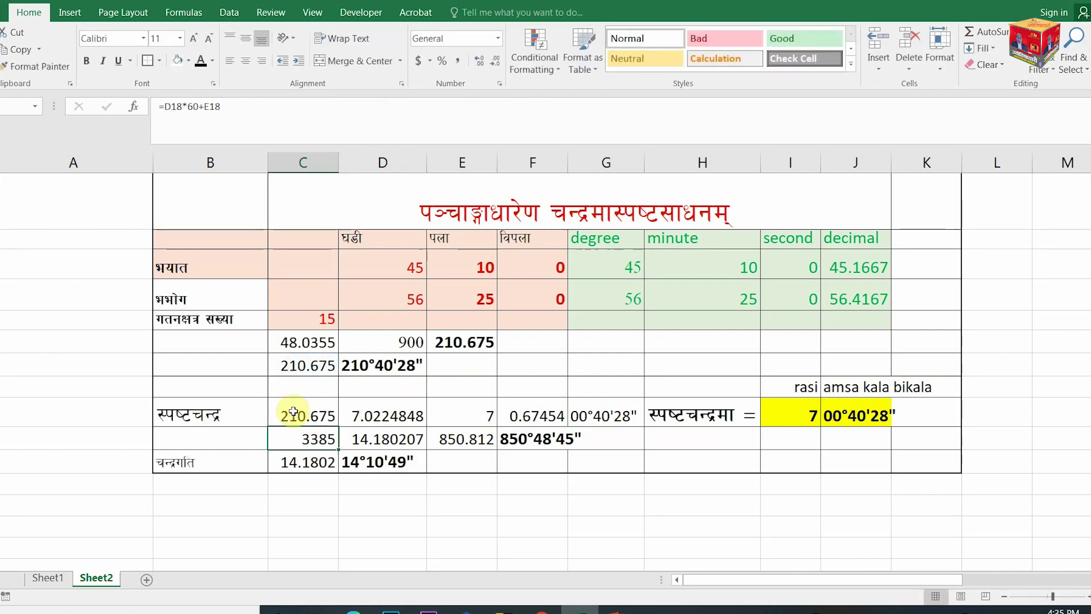
pyautogui.click(308, 414)
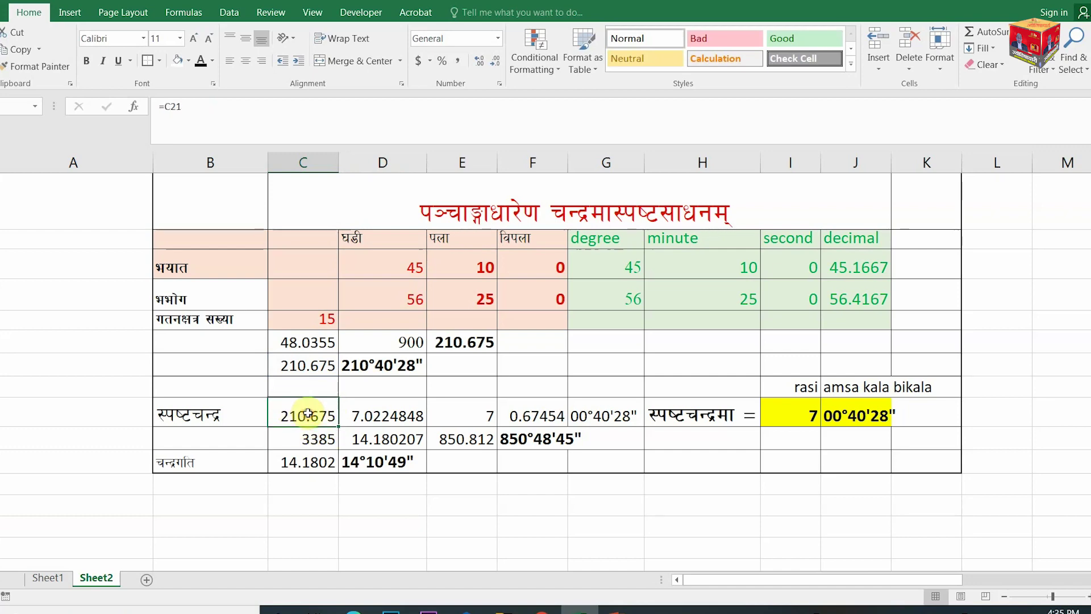
pyautogui.write('=')
pyautogui.click(455, 351)
pyautogui.press('Return')
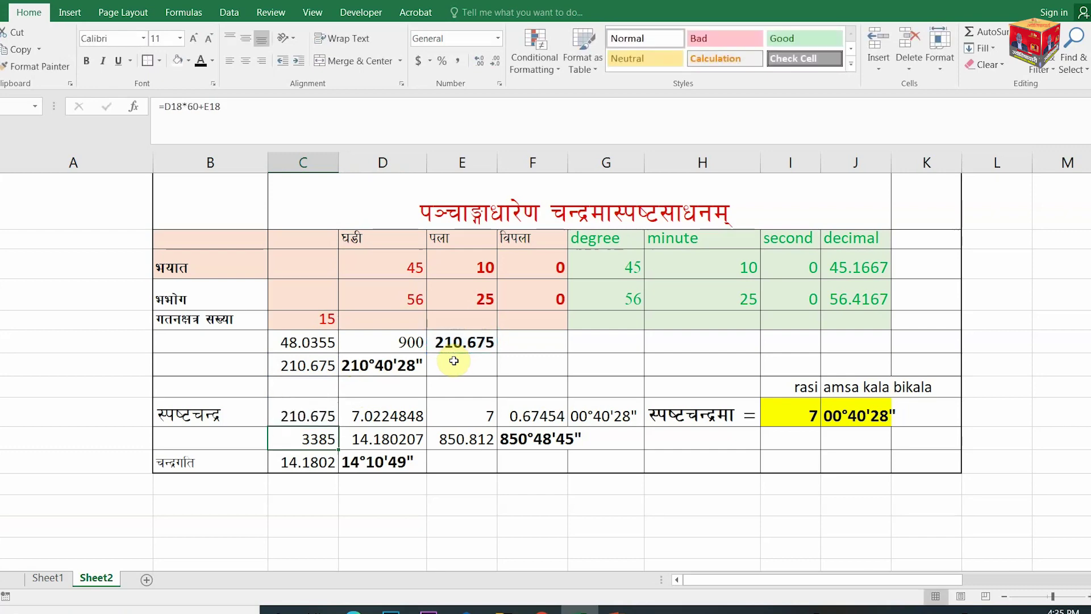
# Examine the formula in cell D23 of the स्पष्टचन्द्र row and the cell C23 it refers to.
pyautogui.click(315, 419)
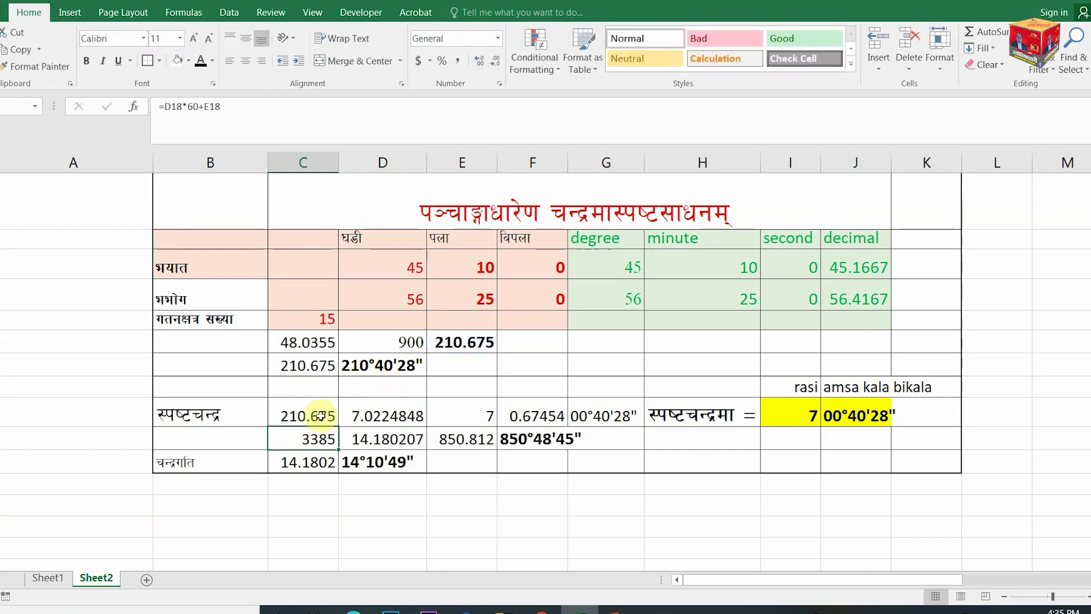
pyautogui.click(384, 416)
pyautogui.doubleClick(387, 412)
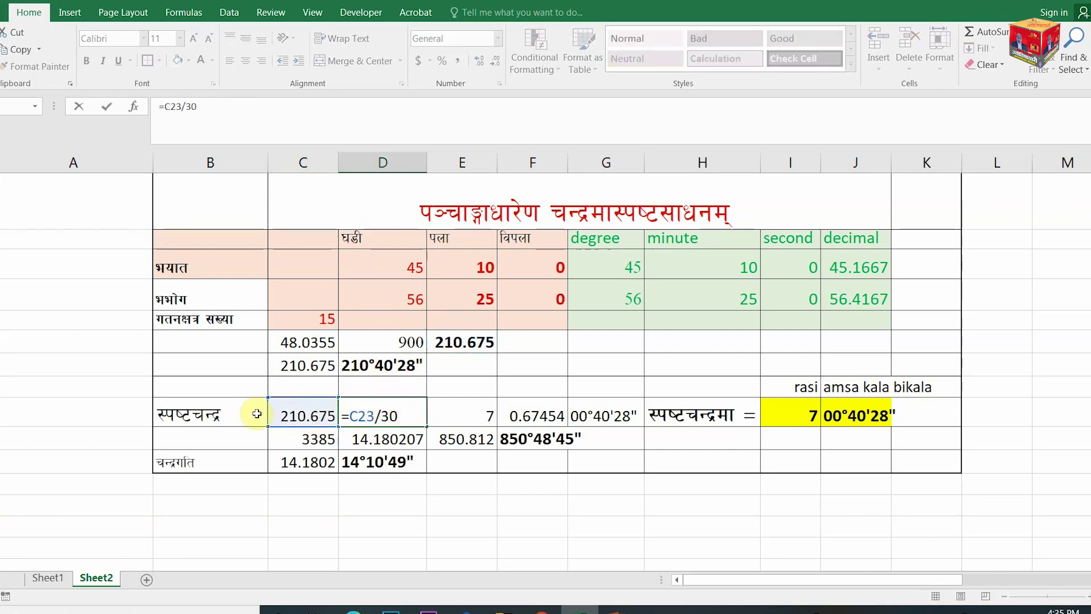
pyautogui.press('Return')
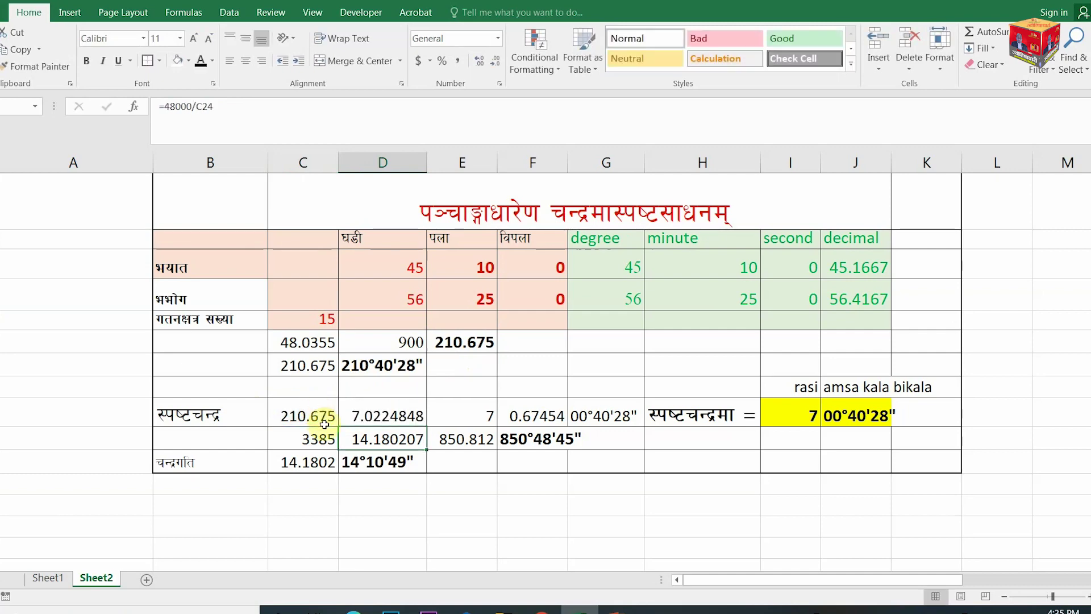
pyautogui.click(367, 413)
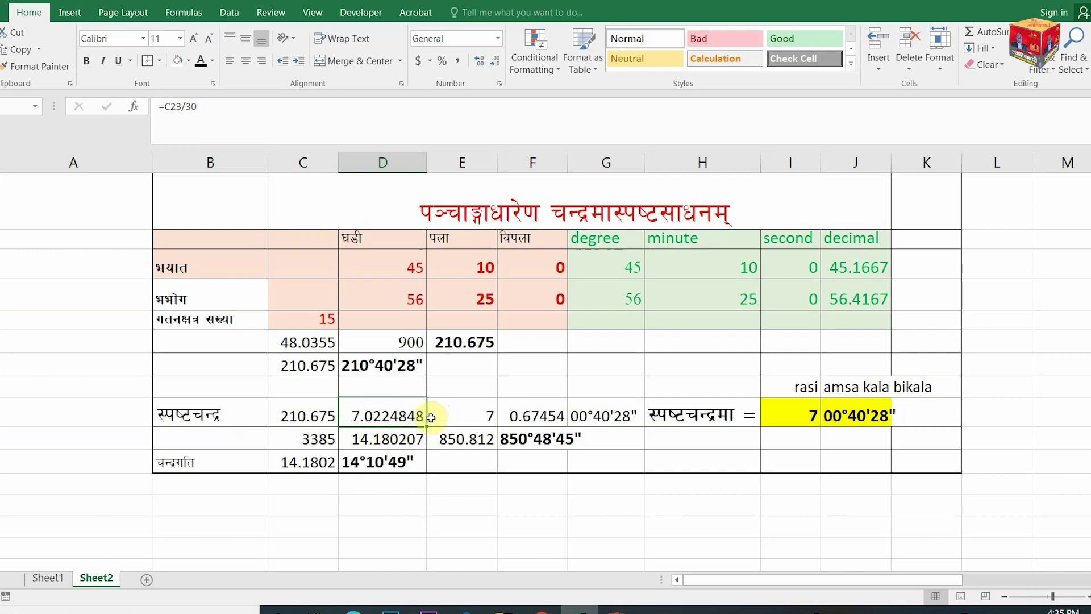
# Clear the formula in cell E23 and re-enter it with the TRUNC function applied to D23.
pyautogui.doubleClick(471, 416)
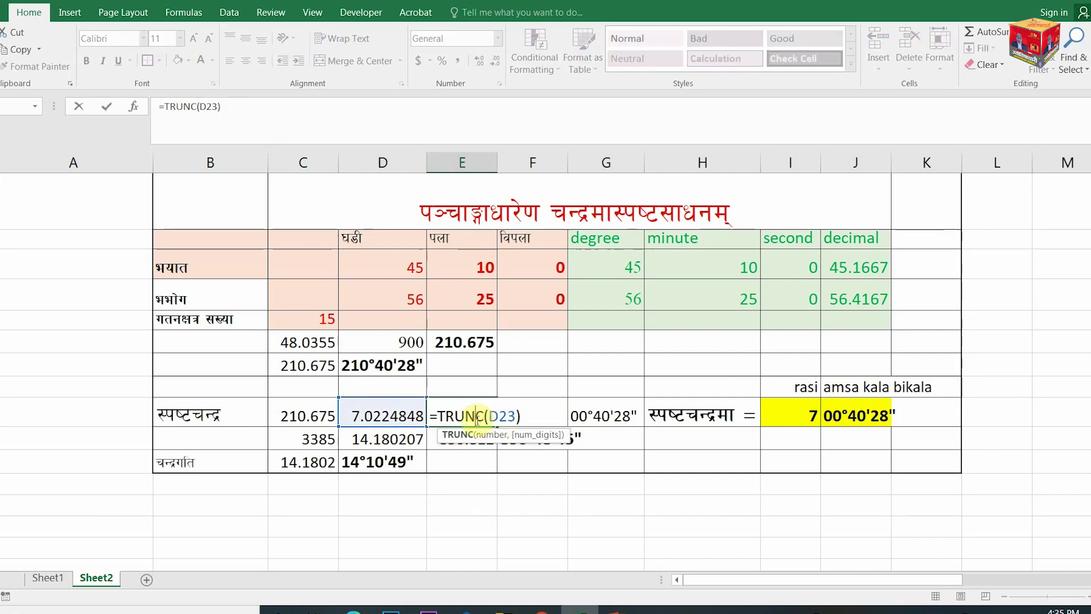
pyautogui.click(523, 416)
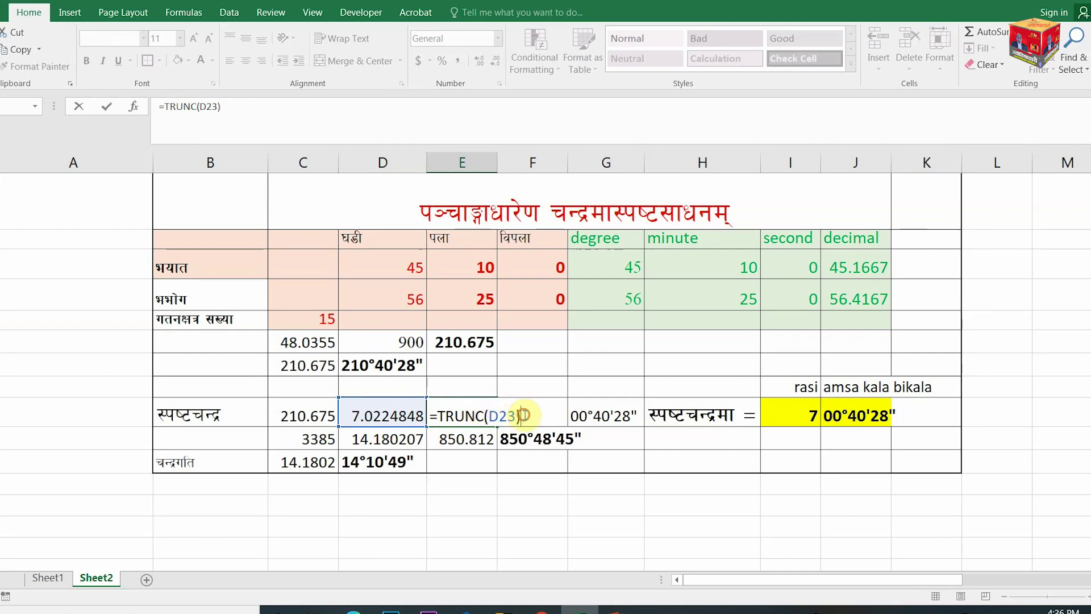
pyautogui.press('BackSpace')
pyautogui.press('BackSpace')
pyautogui.press('BackSpace')
pyautogui.press('BackSpace')
pyautogui.press('BackSpace')
pyautogui.press('BackSpace')
pyautogui.press('BackSpace')
pyautogui.press('BackSpace')
pyautogui.press('BackSpace')
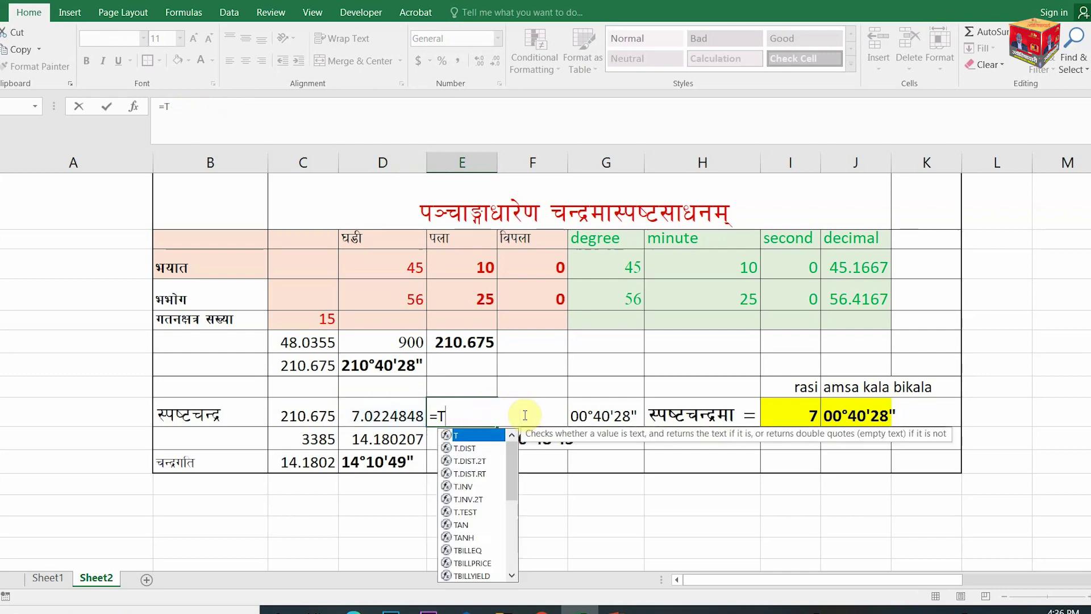
pyautogui.write('r')
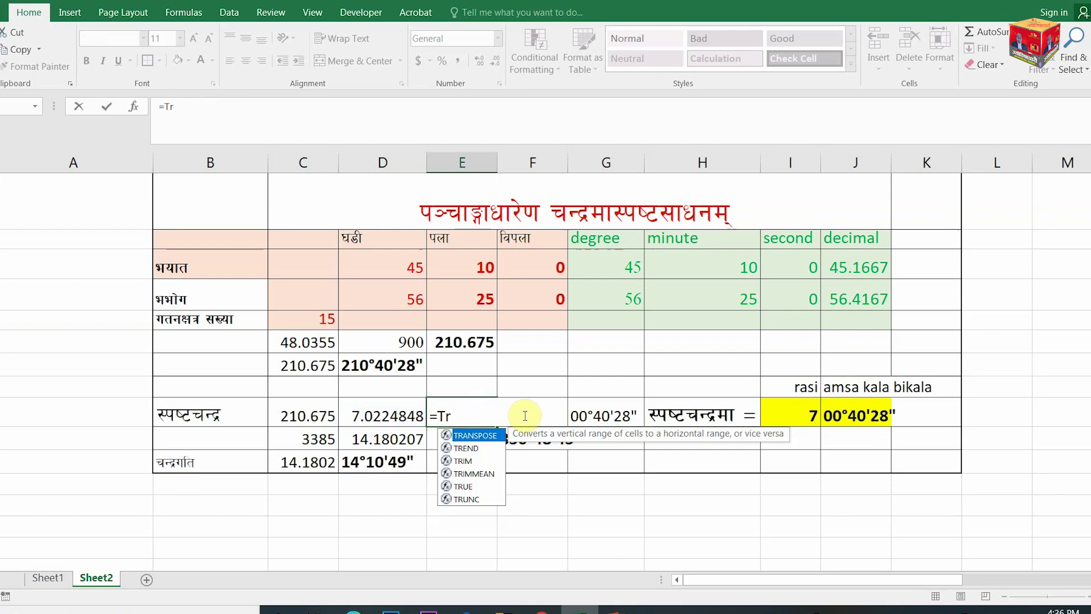
pyautogui.write('u')
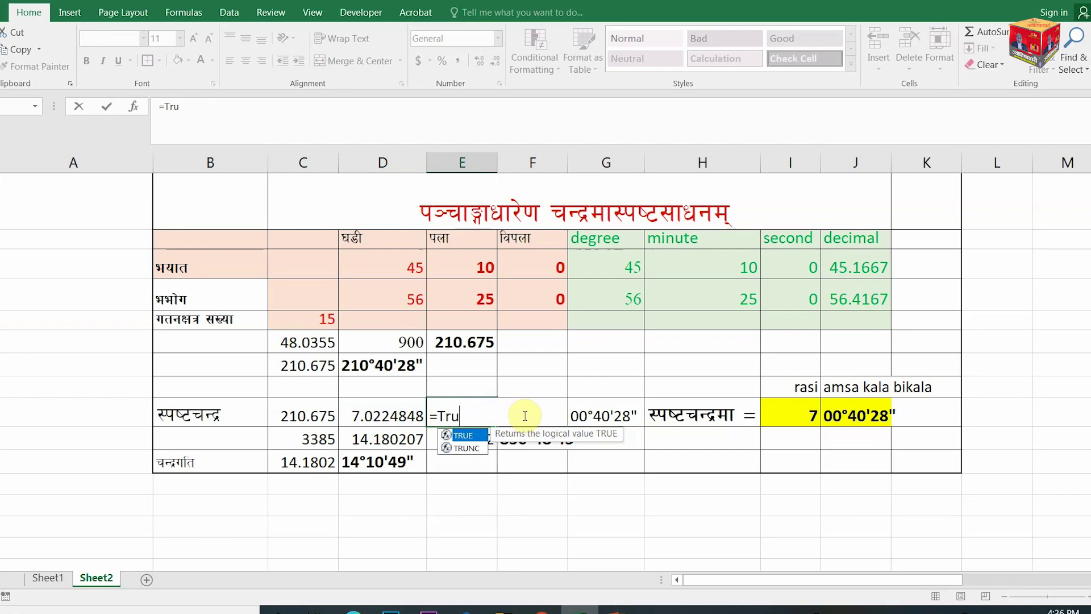
pyautogui.doubleClick(446, 449)
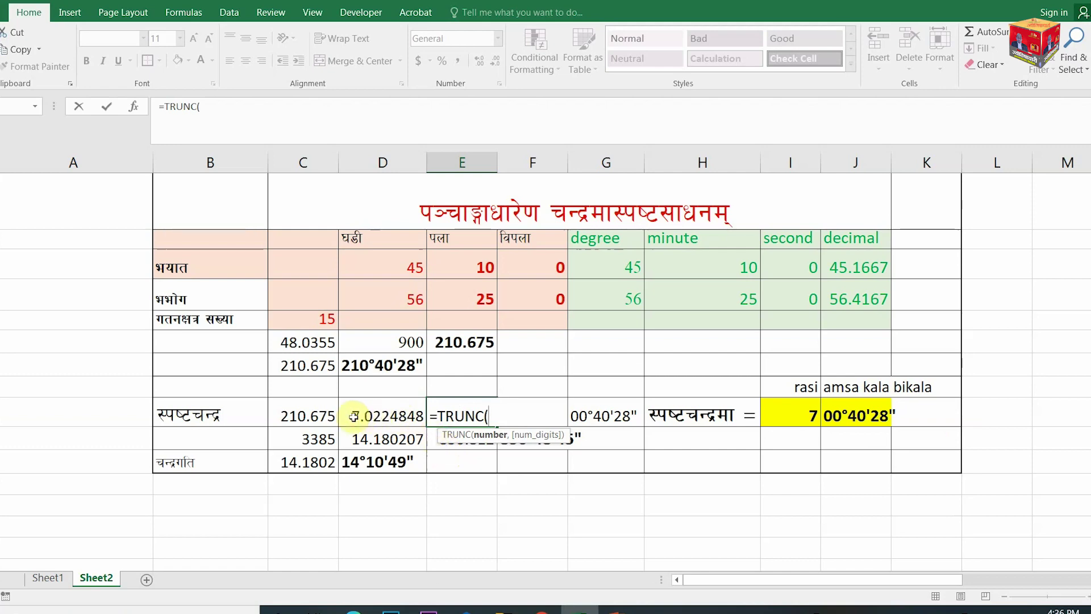
pyautogui.click(353, 416)
pyautogui.press('Return')
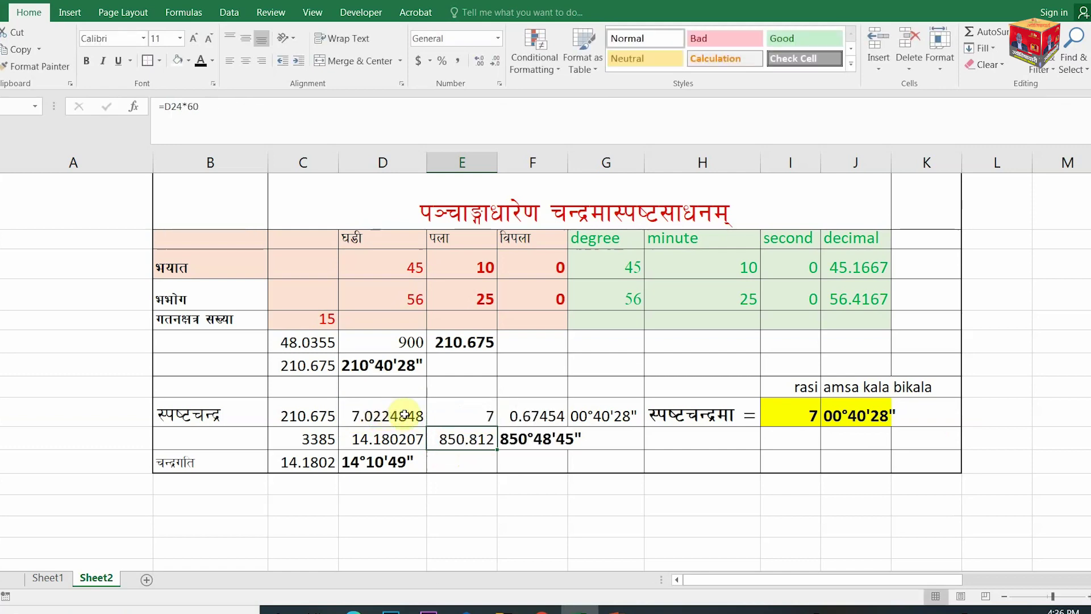
pyautogui.press('Up')
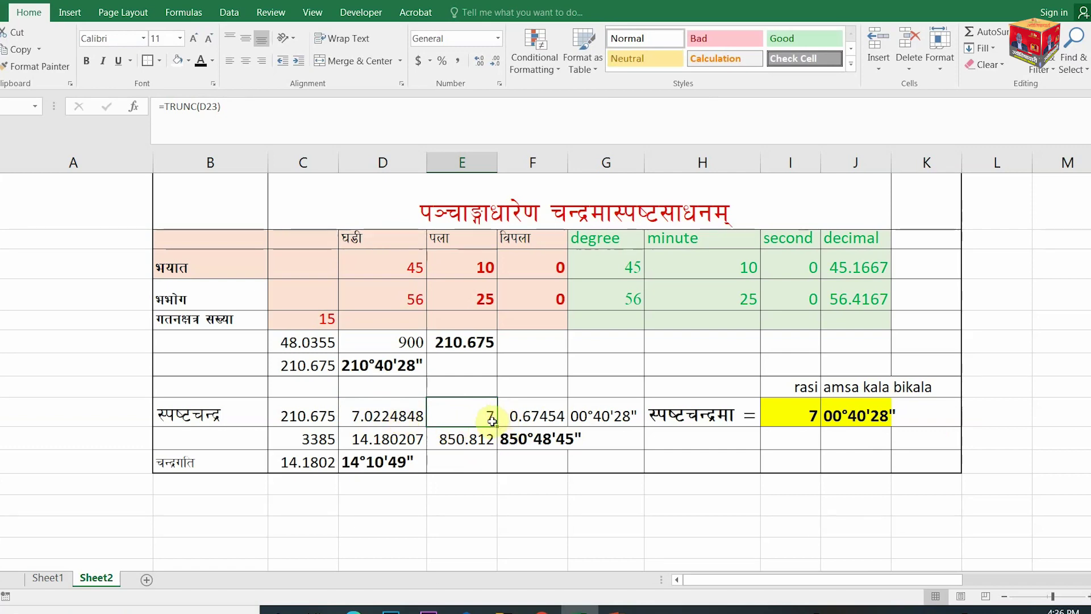
# Enter =E23 in the yellow rasi cell I23 of the स्पष्टचन्द्रमा result.
pyautogui.click(784, 418)
pyautogui.write('=E23')
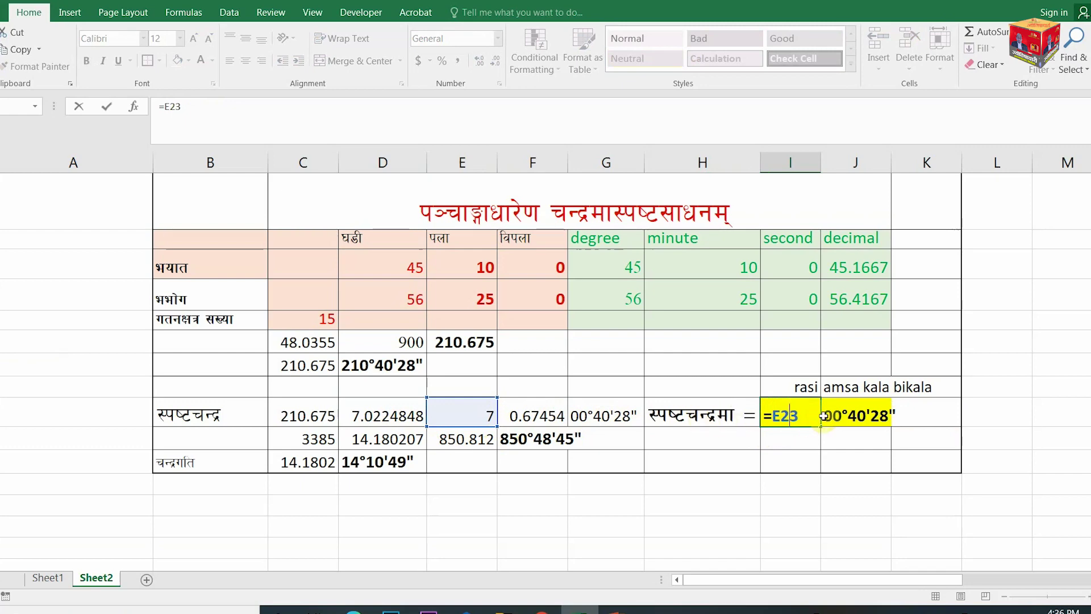
pyautogui.press('Return')
pyautogui.click(803, 417)
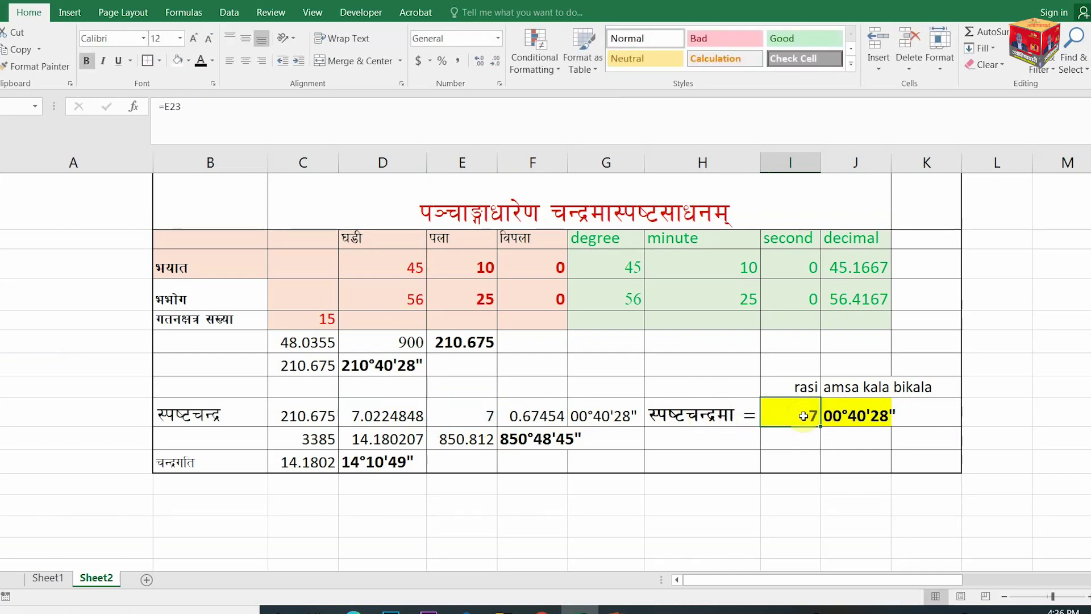
# Examine the formula in F23 with its source cells C23 and E23, and the degree-minute-second conversion formula in G23.
pyautogui.click(482, 414)
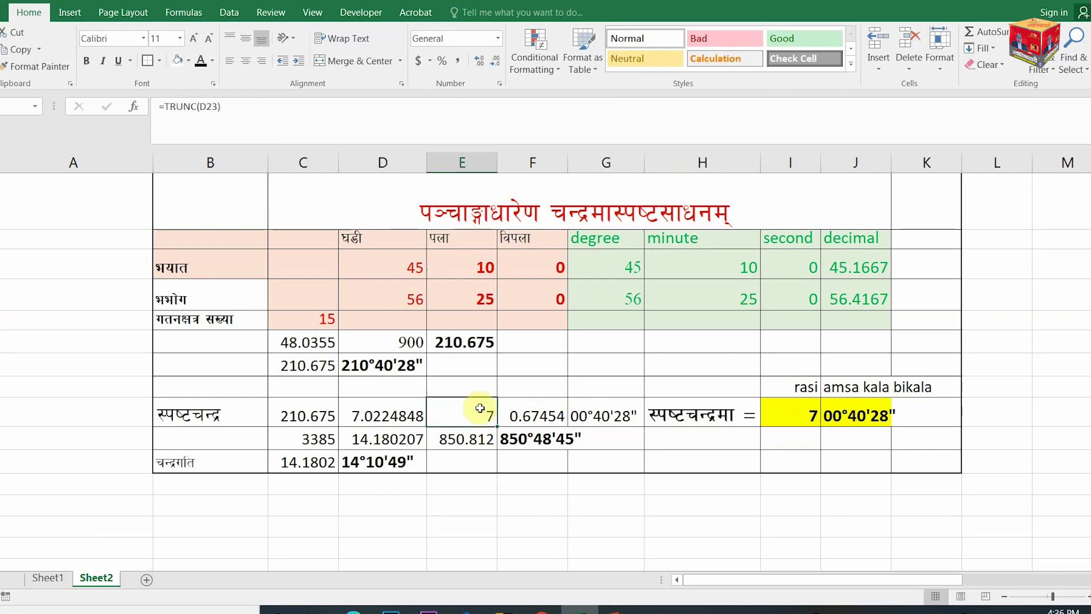
pyautogui.doubleClick(532, 412)
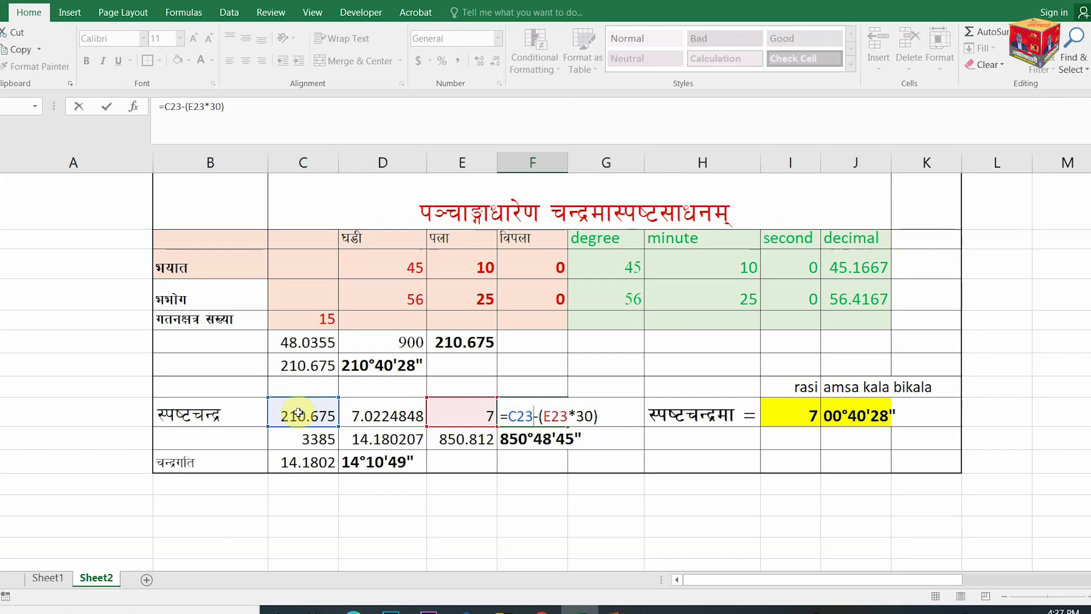
pyautogui.press('Return')
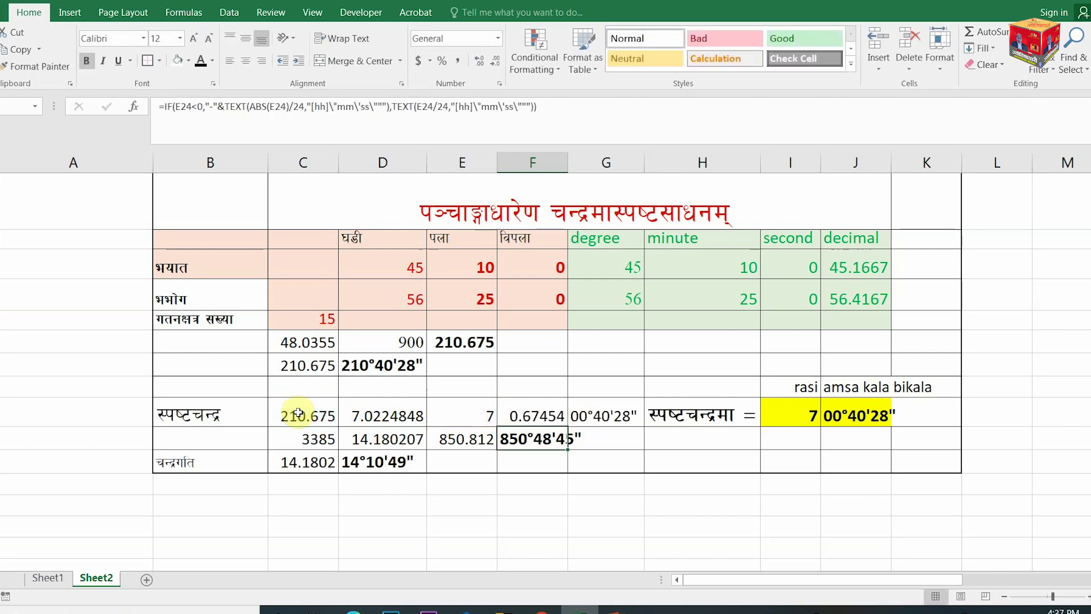
pyautogui.click(522, 416)
pyautogui.click(603, 416)
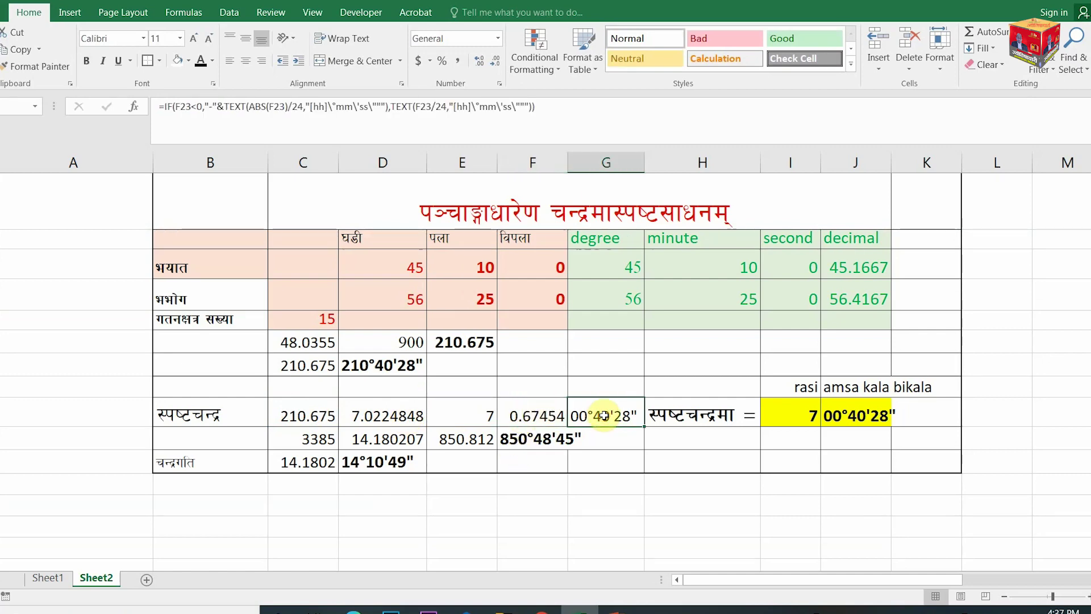
# Check the formulas in the yellow स्पष्टचन्द्रमा result cells J23 and I23.
pyautogui.doubleClick(868, 419)
pyautogui.press('Return')
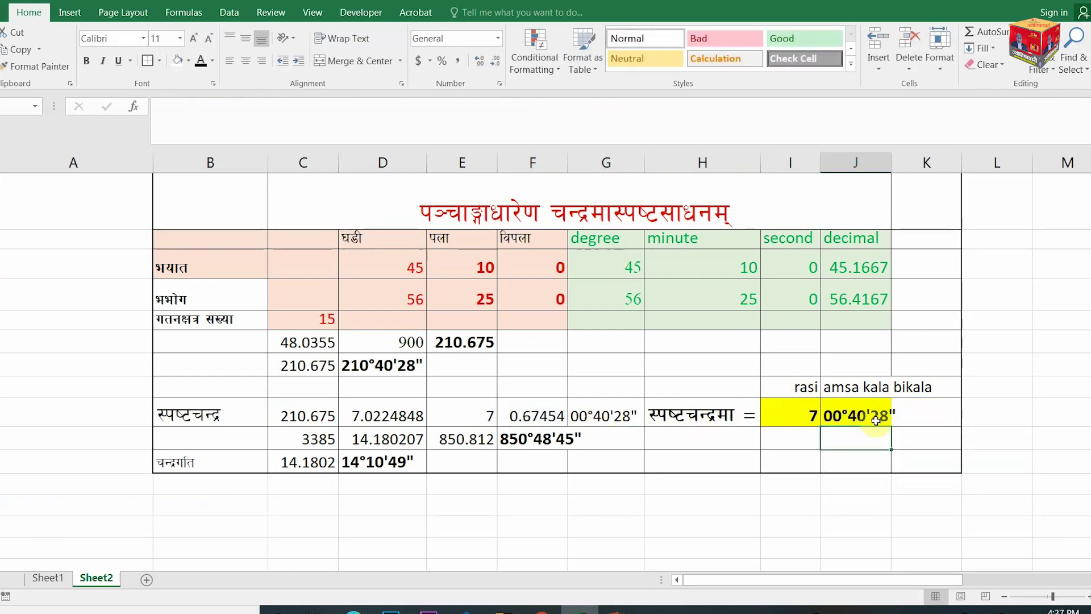
pyautogui.click(791, 407)
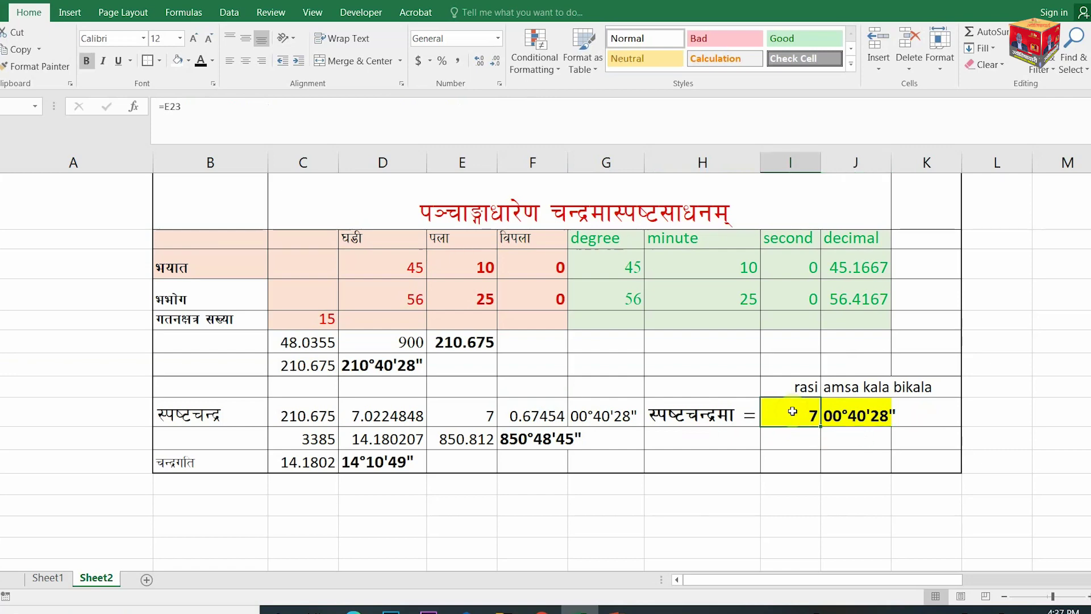
pyautogui.click(836, 406)
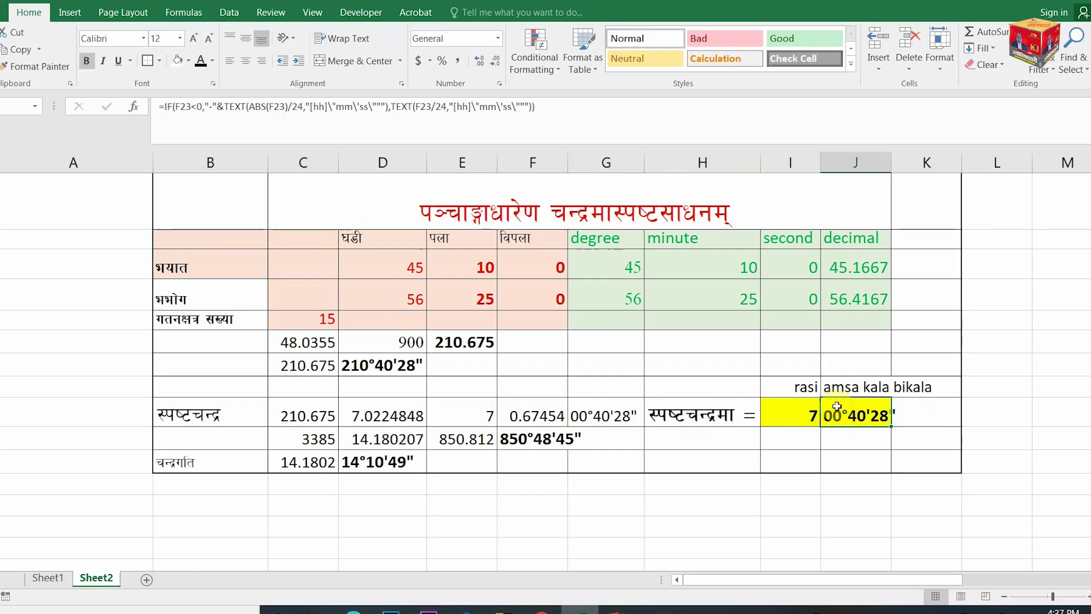
pyautogui.click(781, 459)
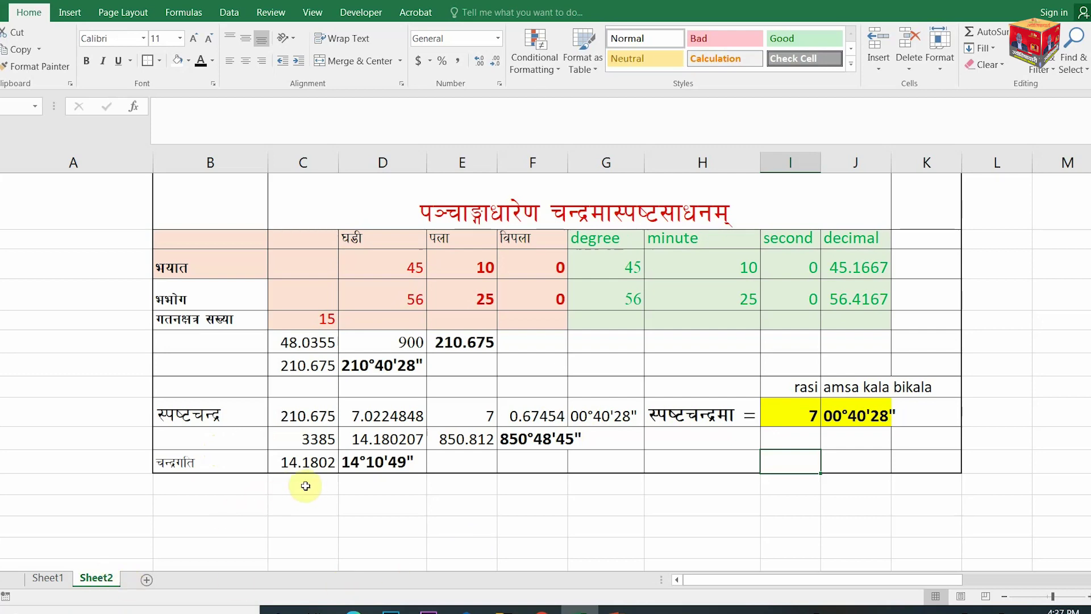
# Examine the formulas in C24 and D24, including the भभोग cells D18 and E18 that C24 uses.
pyautogui.doubleClick(314, 438)
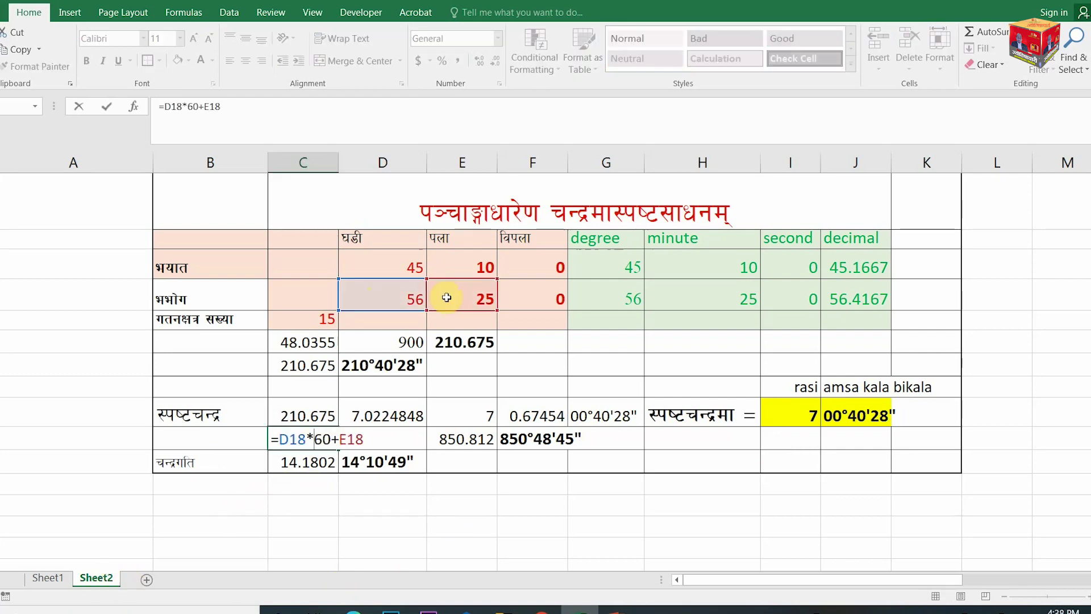
pyautogui.press('Return')
pyautogui.click(318, 444)
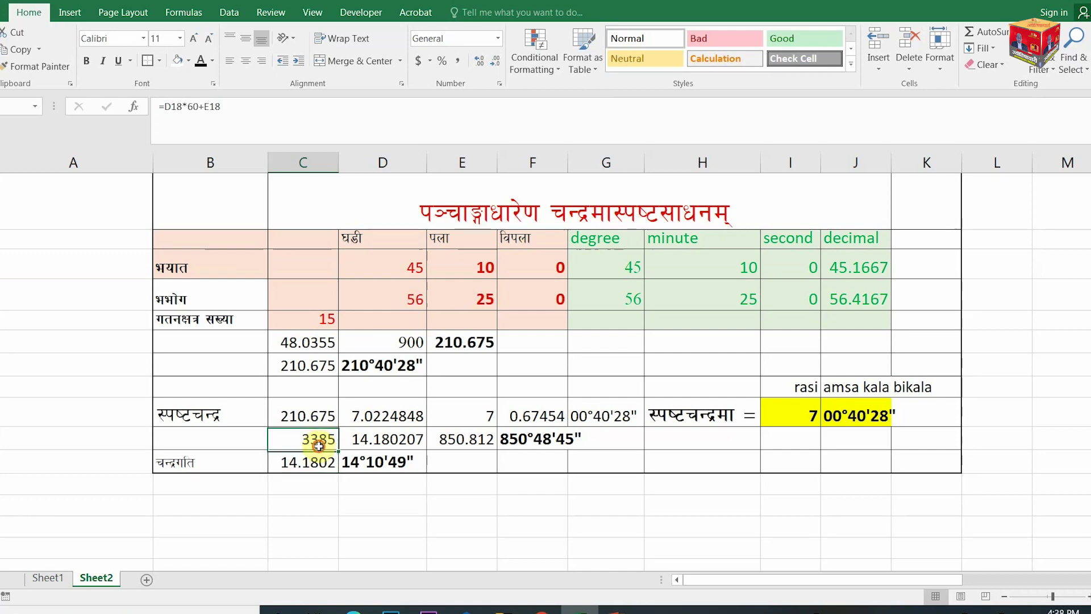
pyautogui.doubleClick(374, 444)
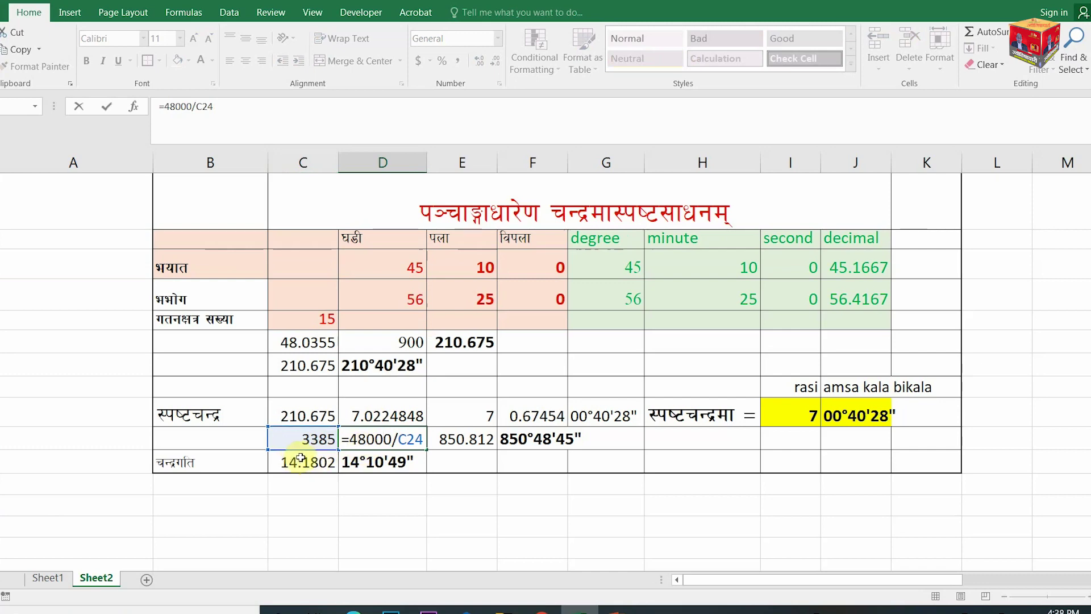
pyautogui.press('Return')
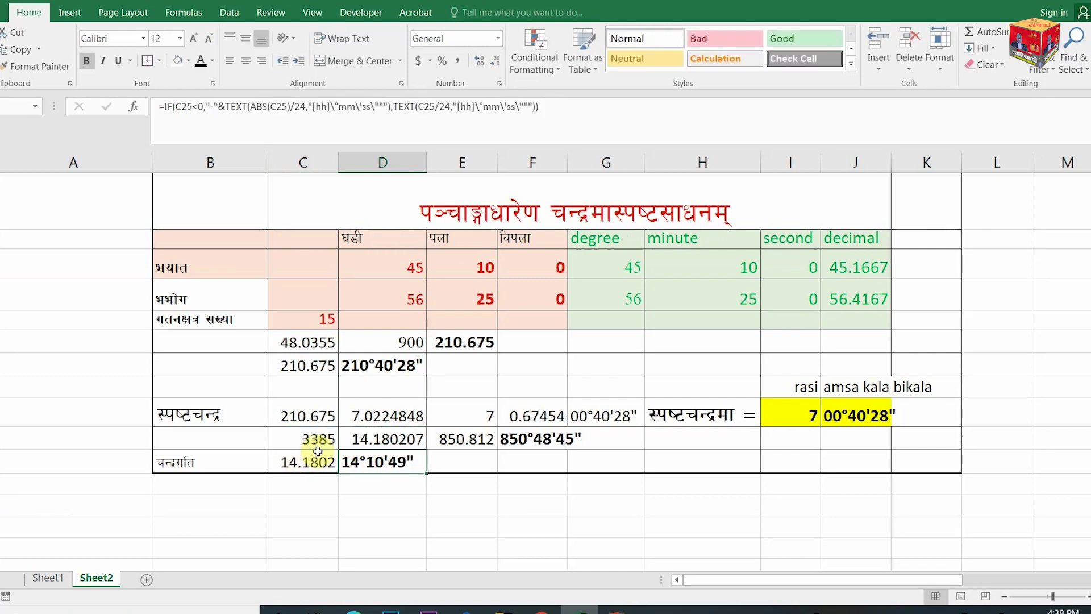
pyautogui.click(311, 418)
pyautogui.doubleClick(310, 436)
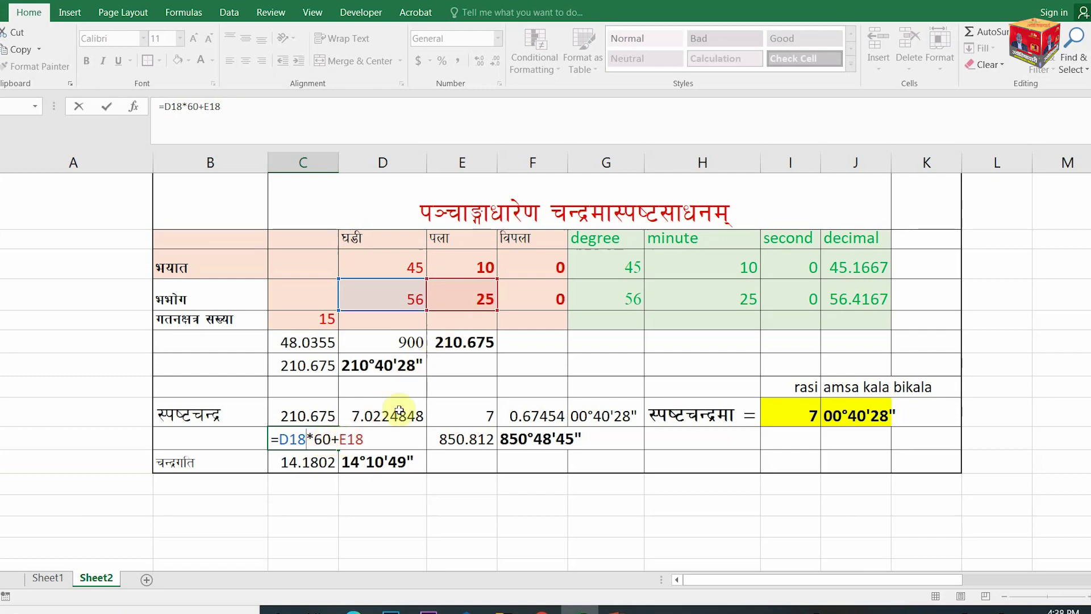
pyautogui.press('Return')
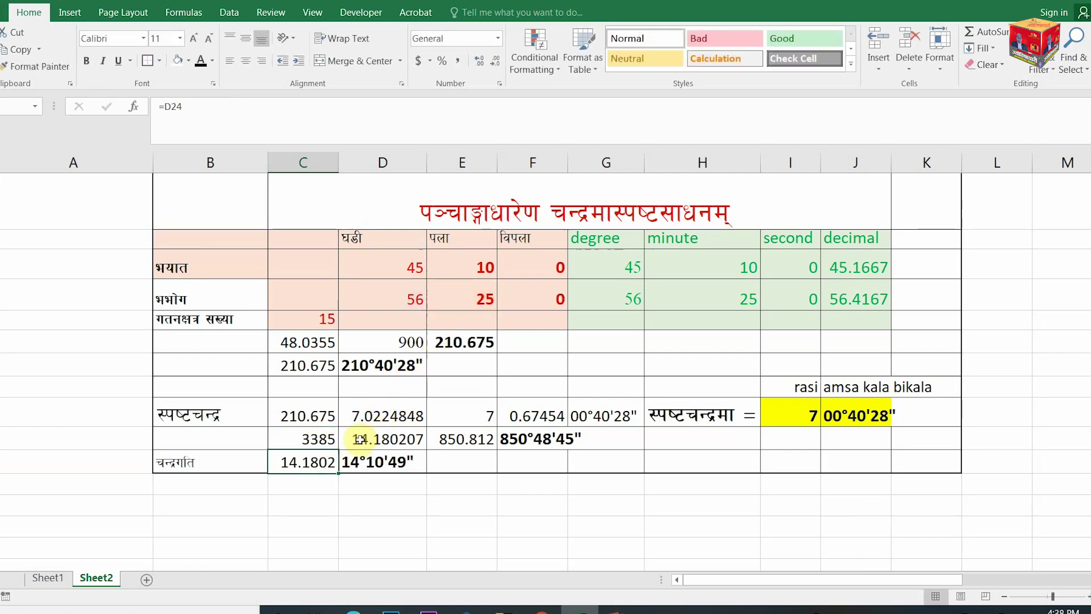
pyautogui.click(360, 439)
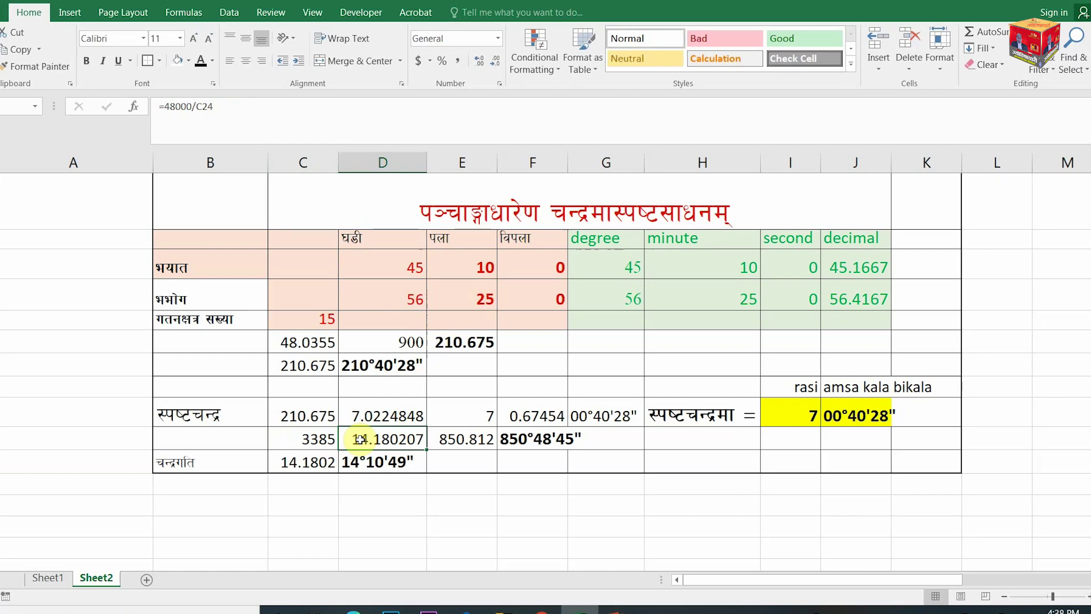
pyautogui.doubleClick(361, 439)
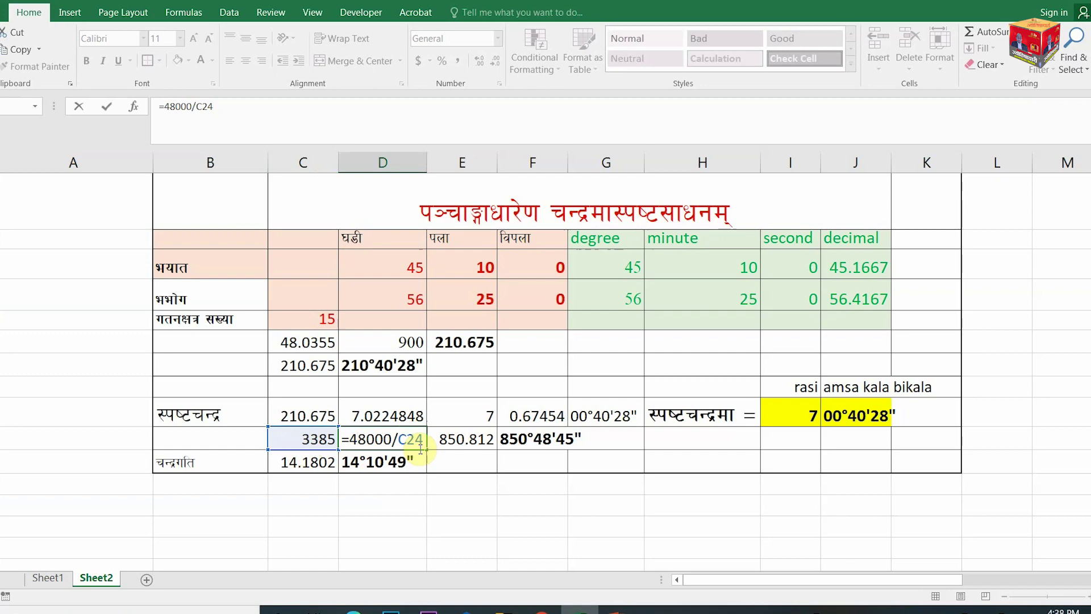
pyautogui.press('Return')
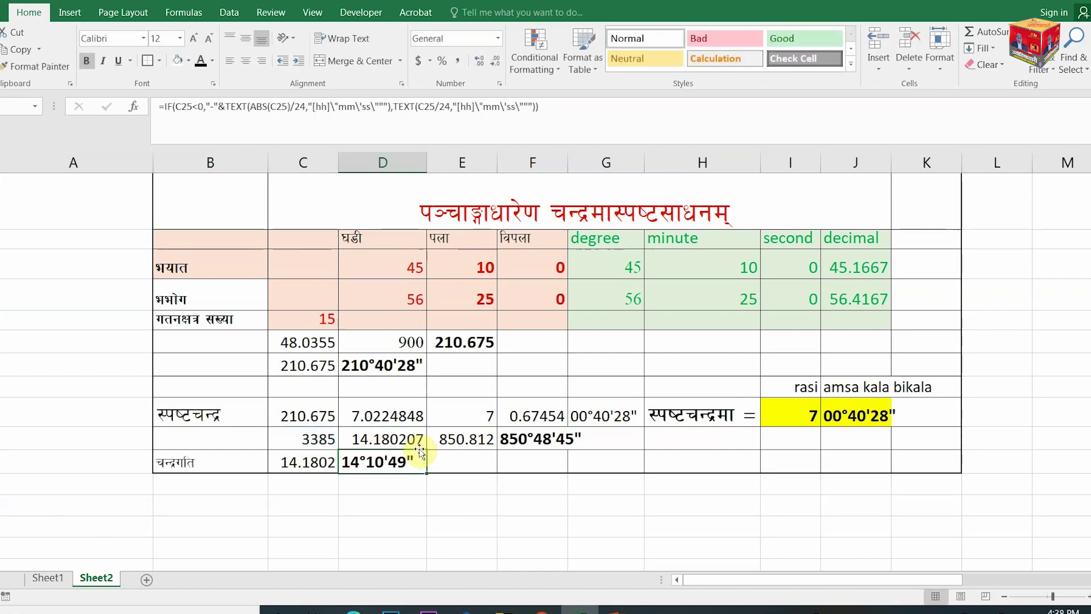
pyautogui.click(376, 443)
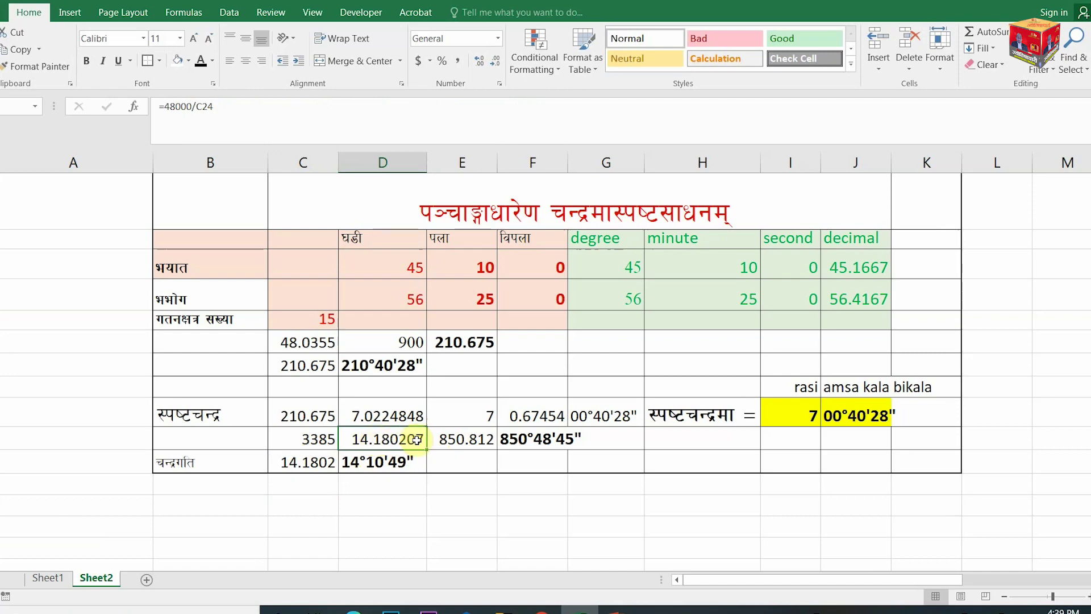
# Examine the formula in cell E24 and the cell D24 it refers to.
pyautogui.click(477, 437)
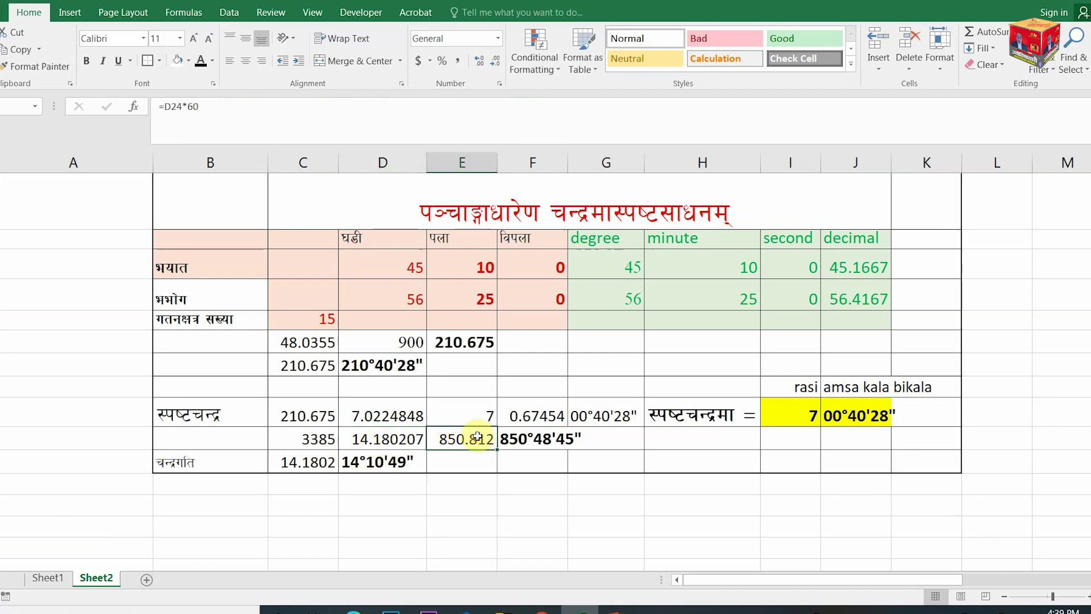
pyautogui.doubleClick(477, 437)
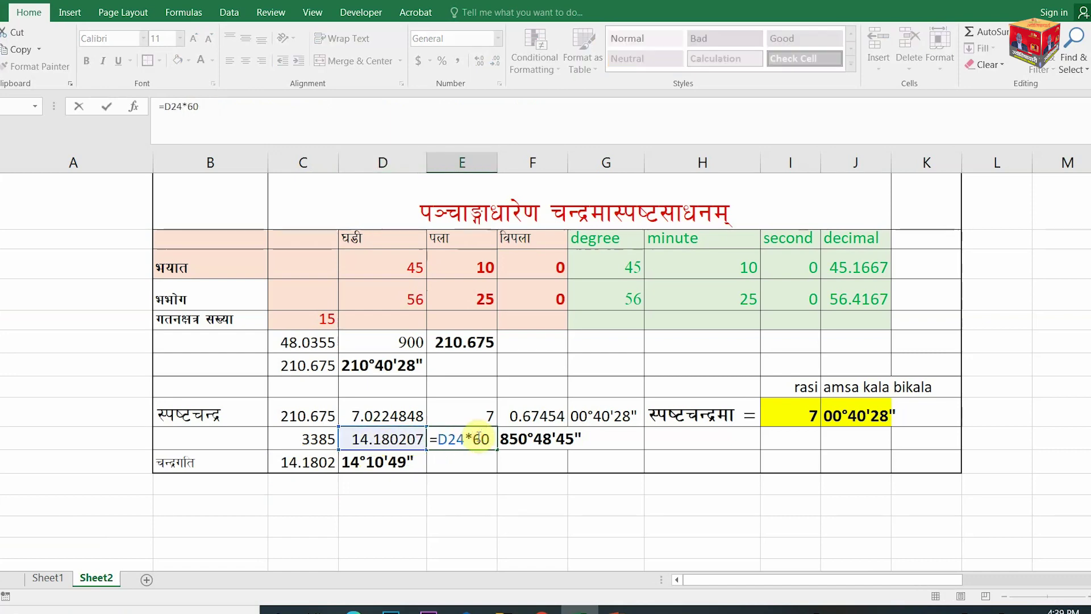
pyautogui.press('Return')
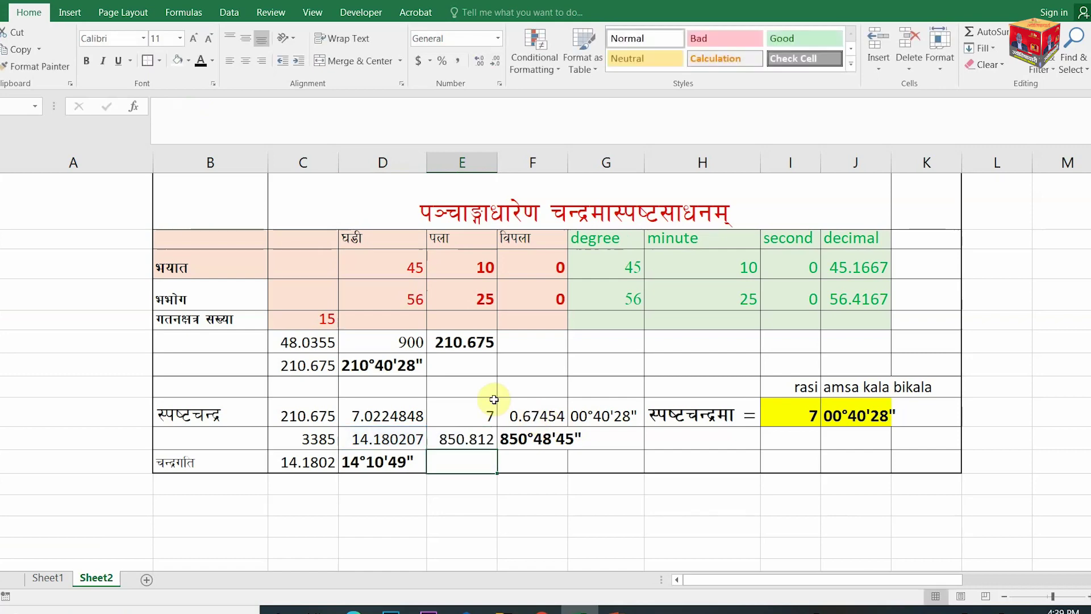
# Examine the degree-minute-second conversion formulas in F24 and in the चन्द्रगति result cell D25.
pyautogui.click(533, 440)
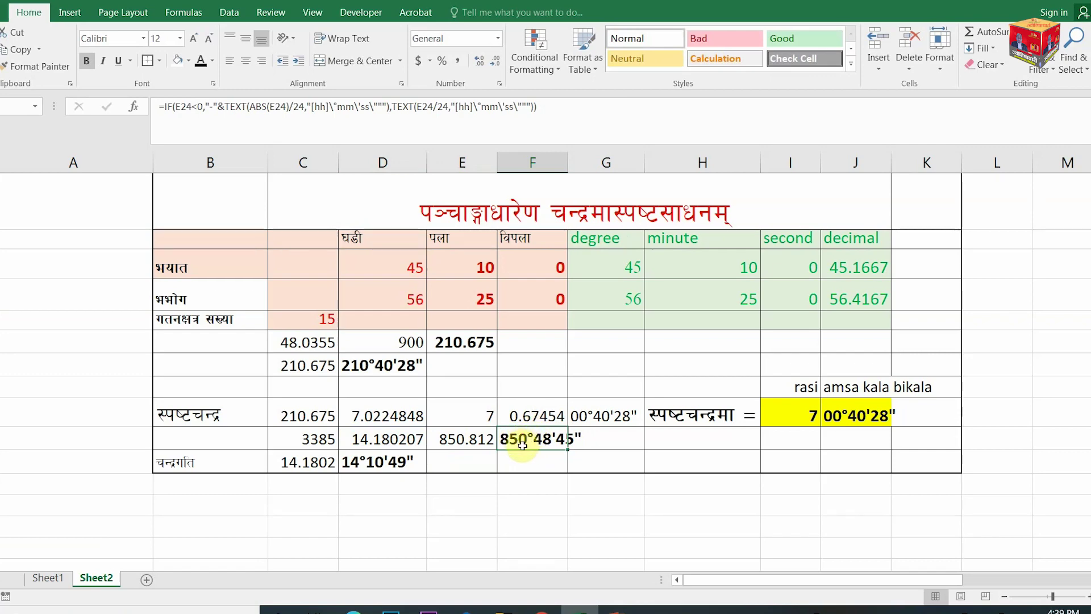
pyautogui.click(381, 464)
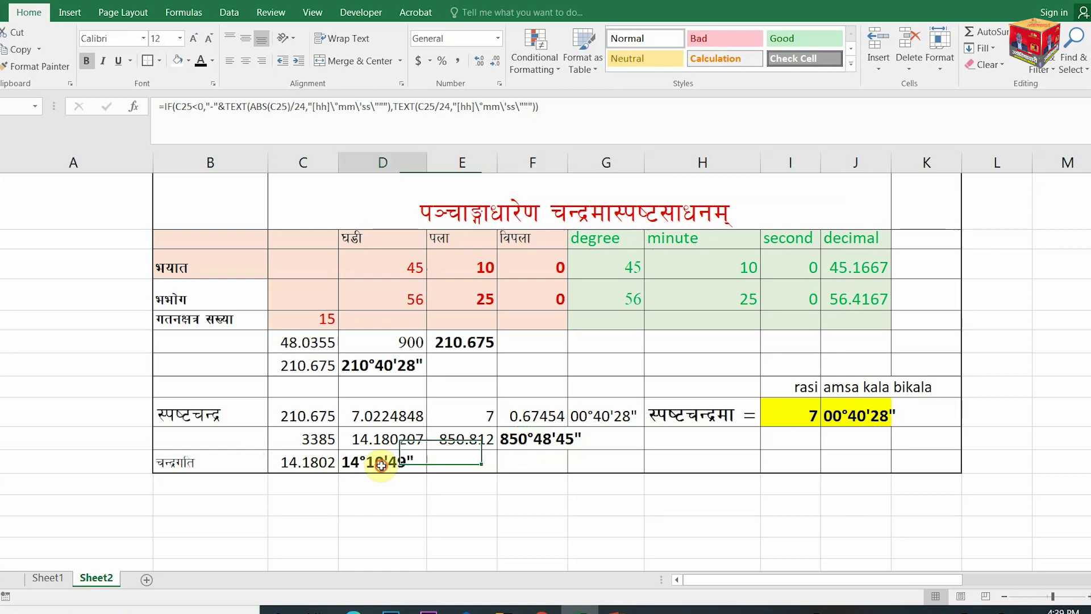
pyautogui.doubleClick(382, 464)
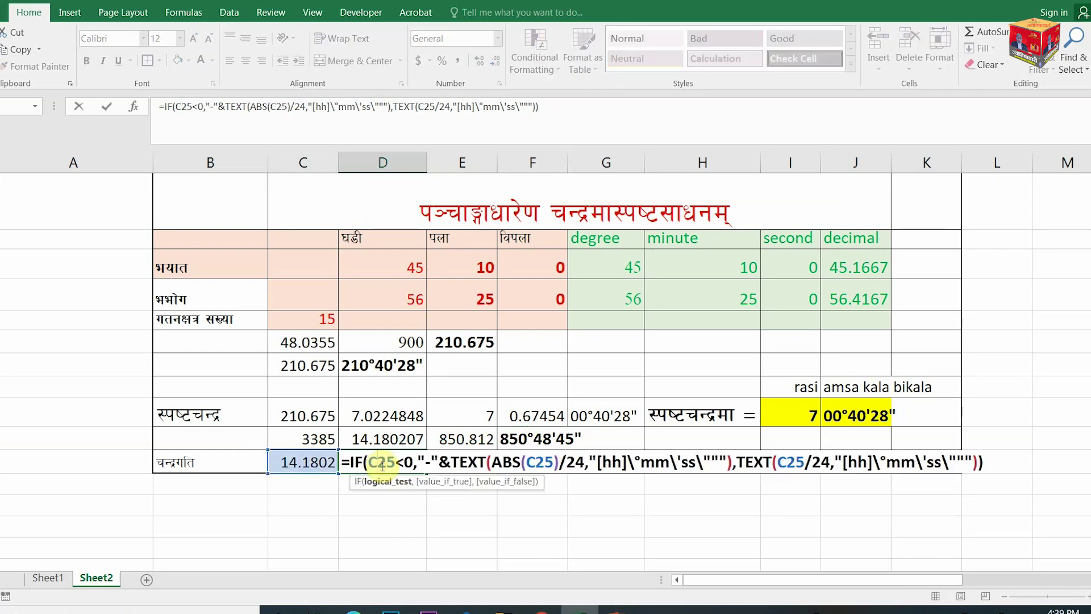
pyautogui.press('Return')
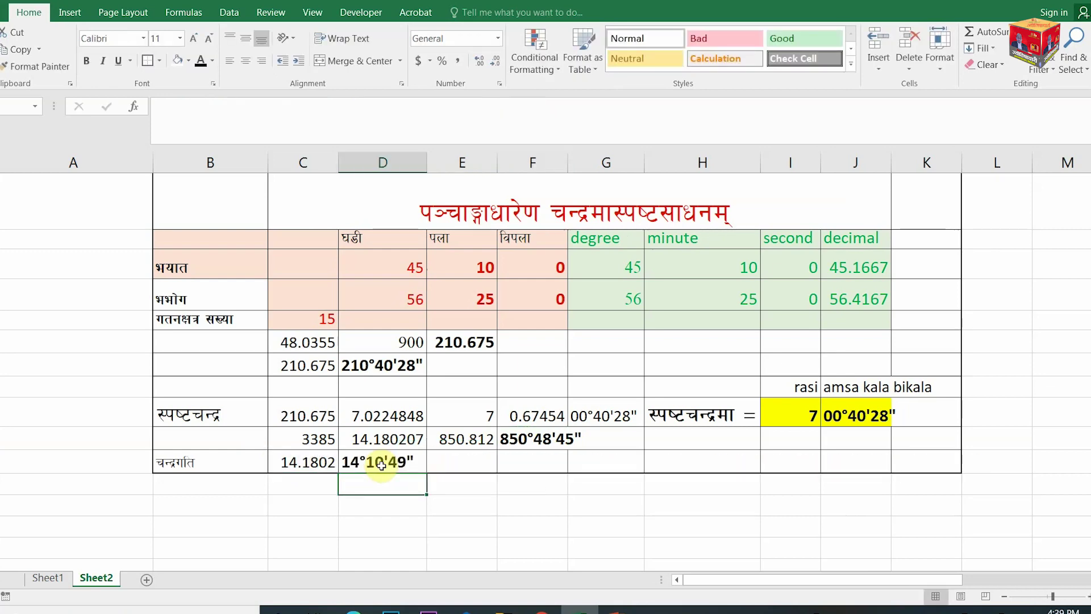
# Make the चन्द्रगति label in cell B25 bold.
pyautogui.click(160, 460)
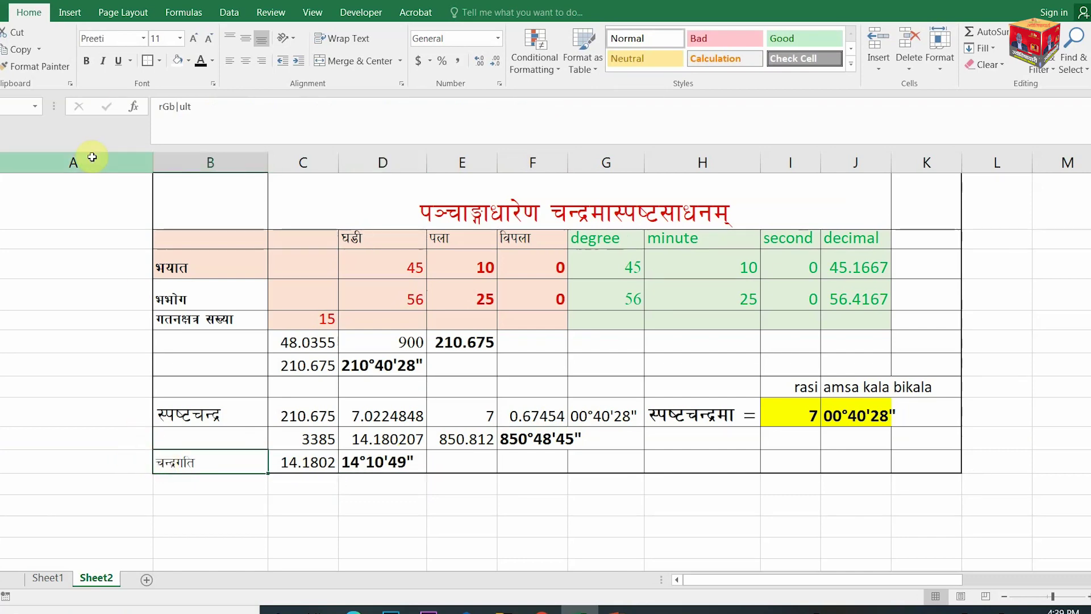
pyautogui.click(86, 61)
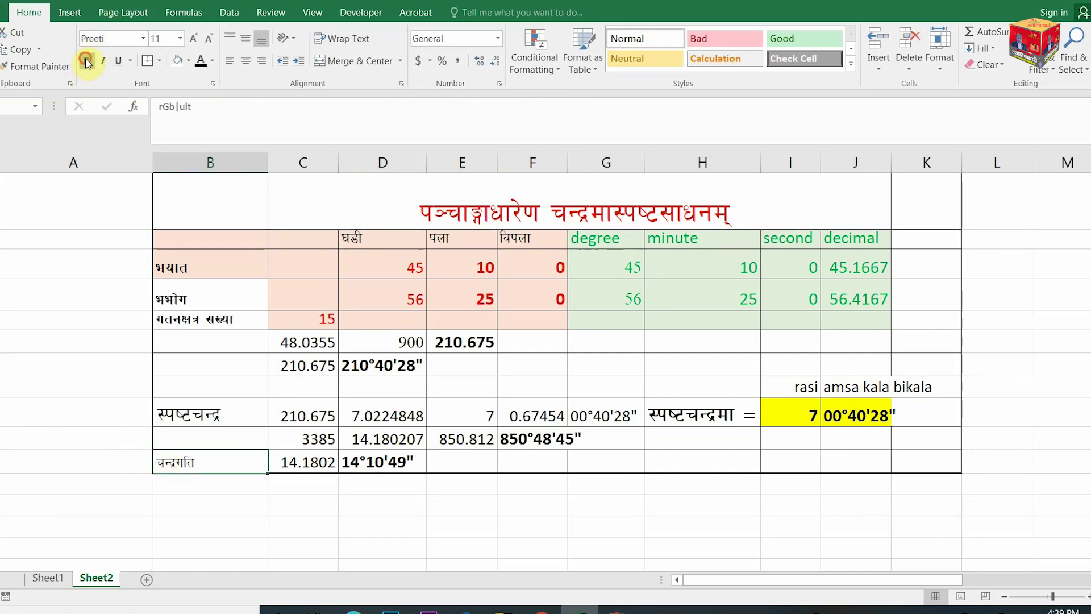
pyautogui.click(375, 507)
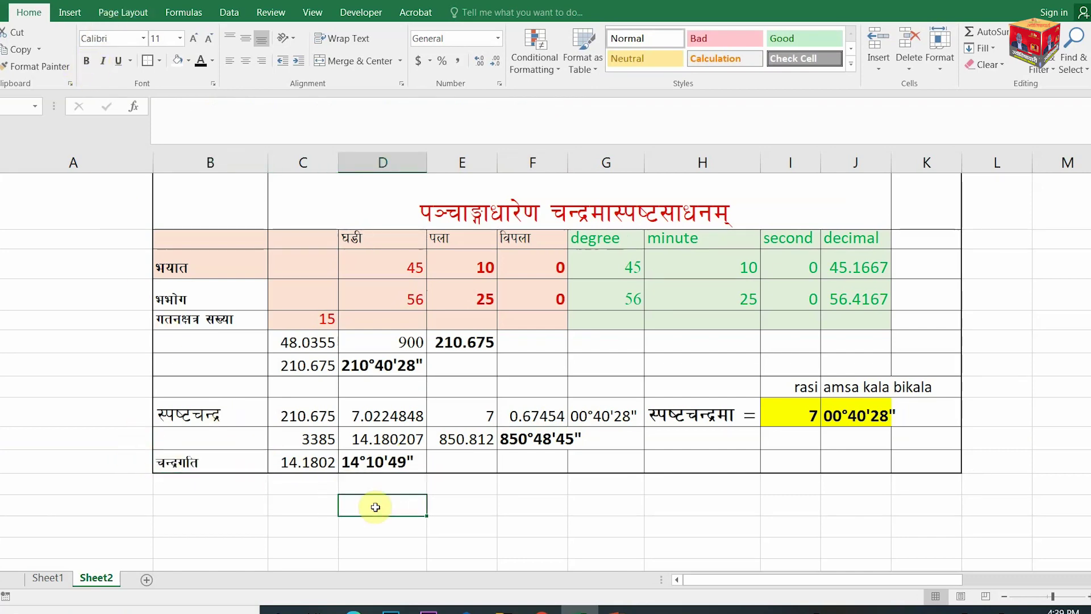